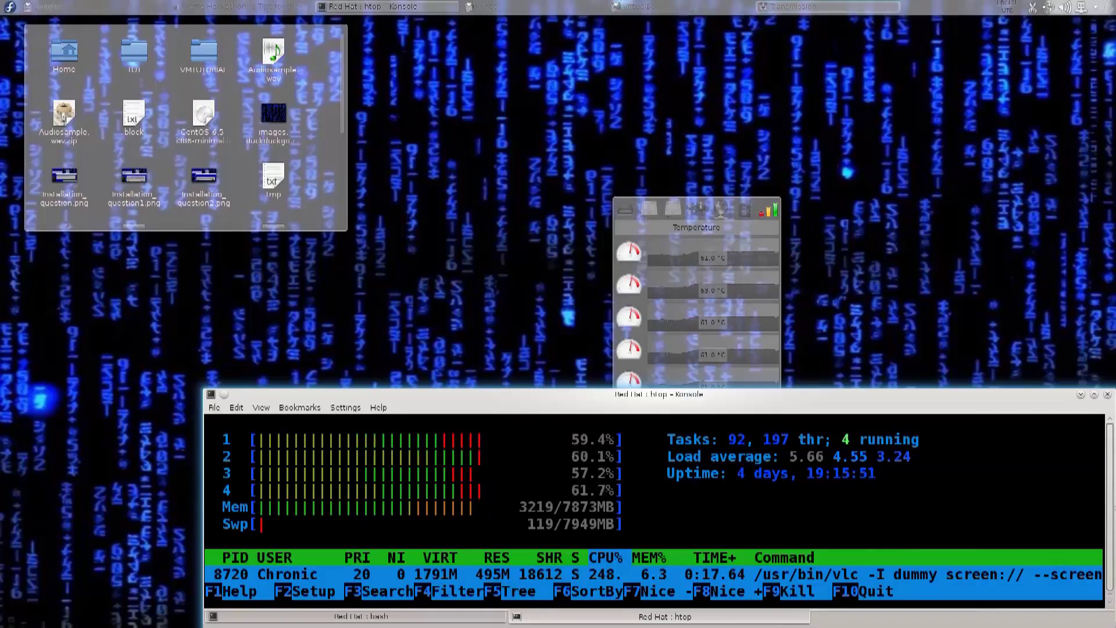
- Switch from htop in Konsole to the 'Red Hat [Running]' VirtualBox window
click(680, 7)
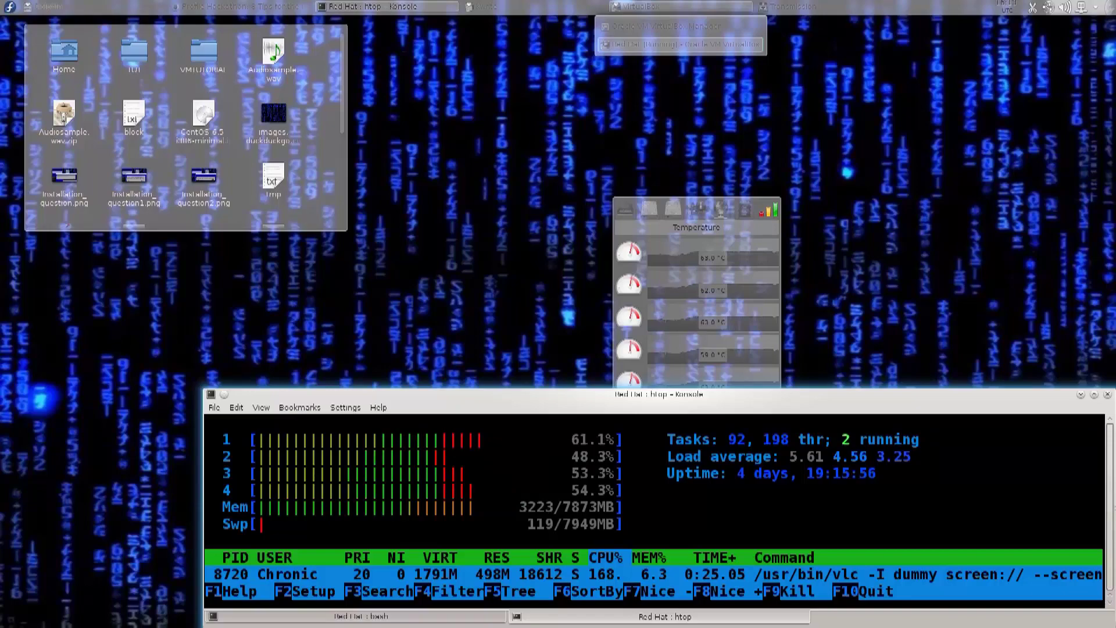
click(680, 44)
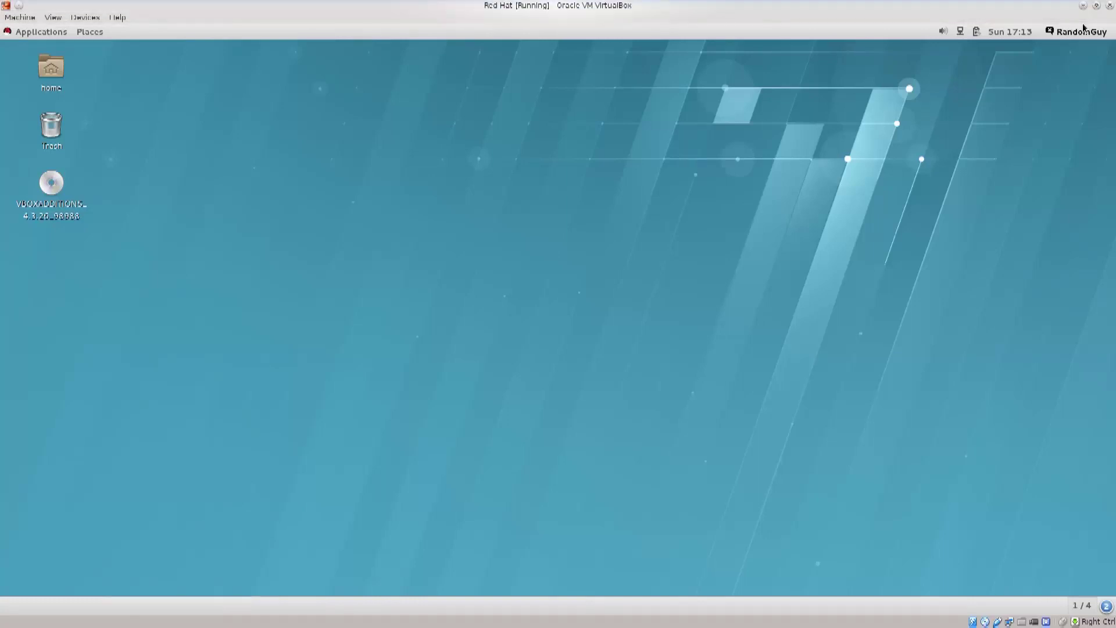
- Bring VirtualBox Manager forward and open the Red Hat machine's Settings from its context menu
click(639, 6)
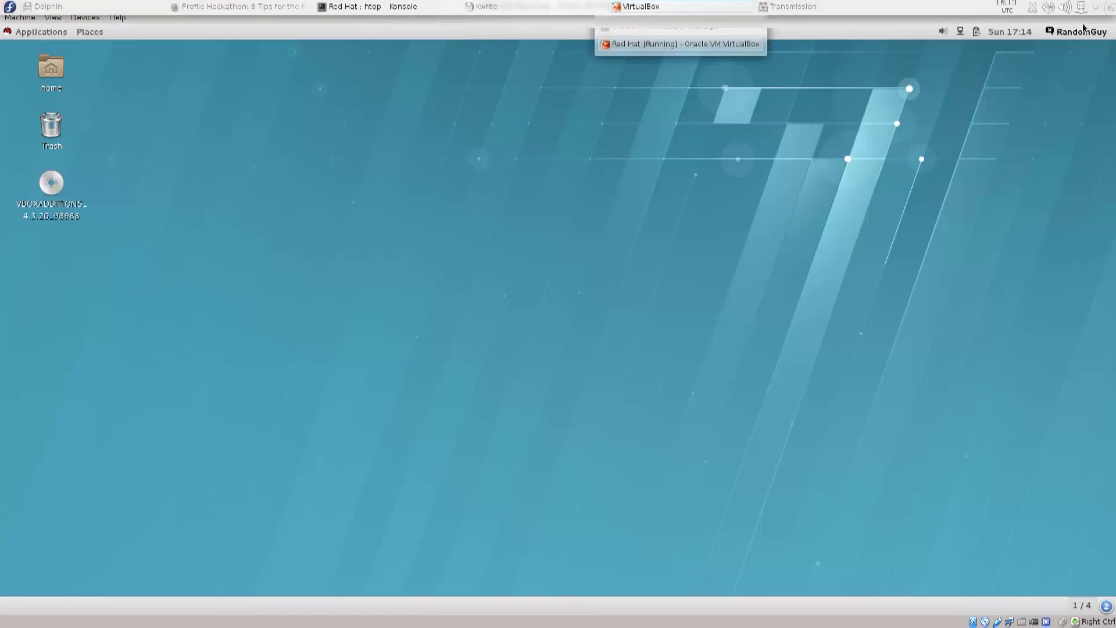
click(678, 27)
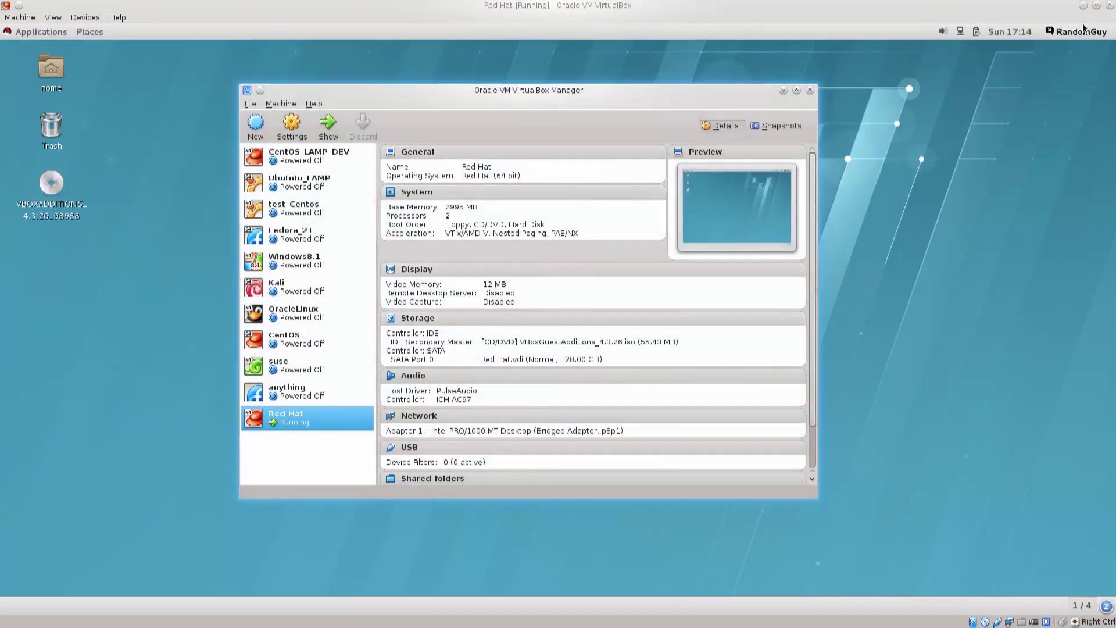
key(Menu)
key(Down)
key(Return)
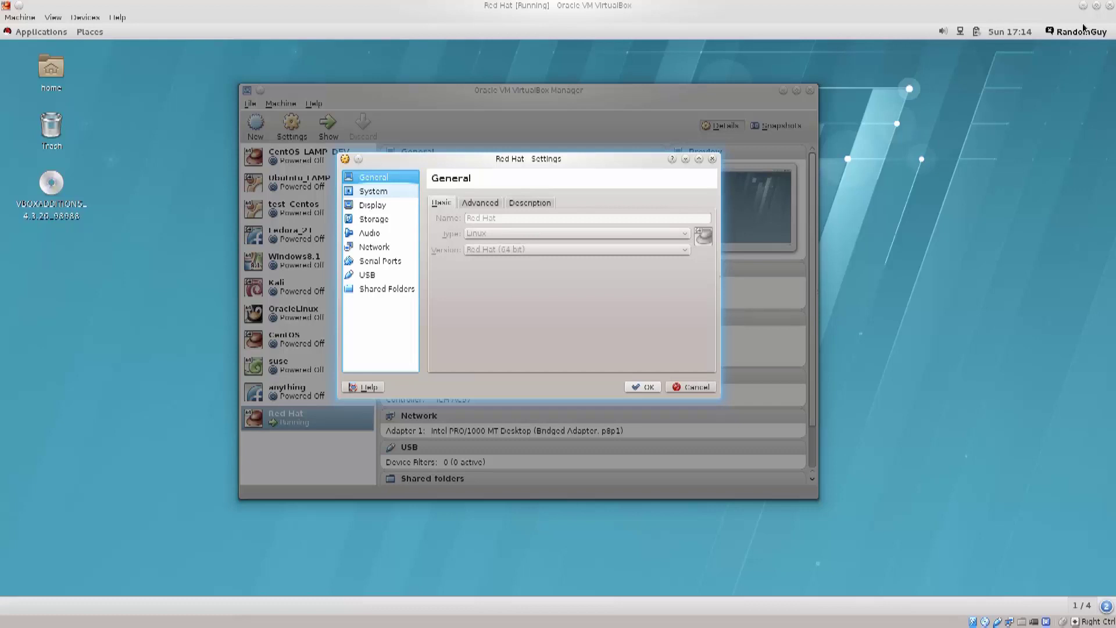
- Review the Red Hat machine's System Motherboard, Processor and Acceleration tabs, then close Settings unchanged
click(373, 190)
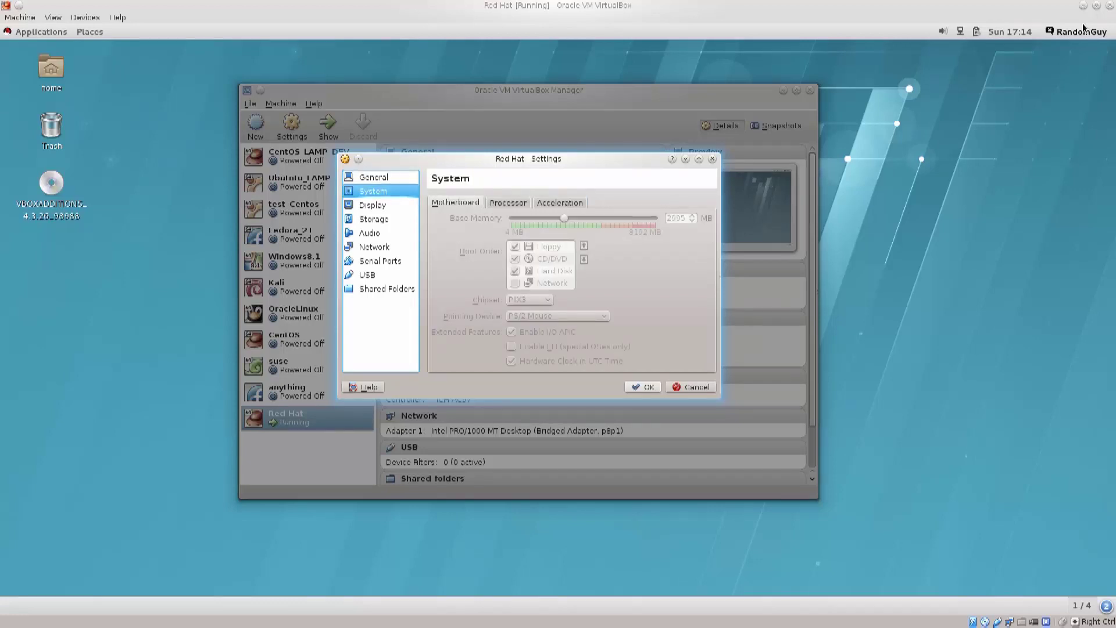
click(508, 202)
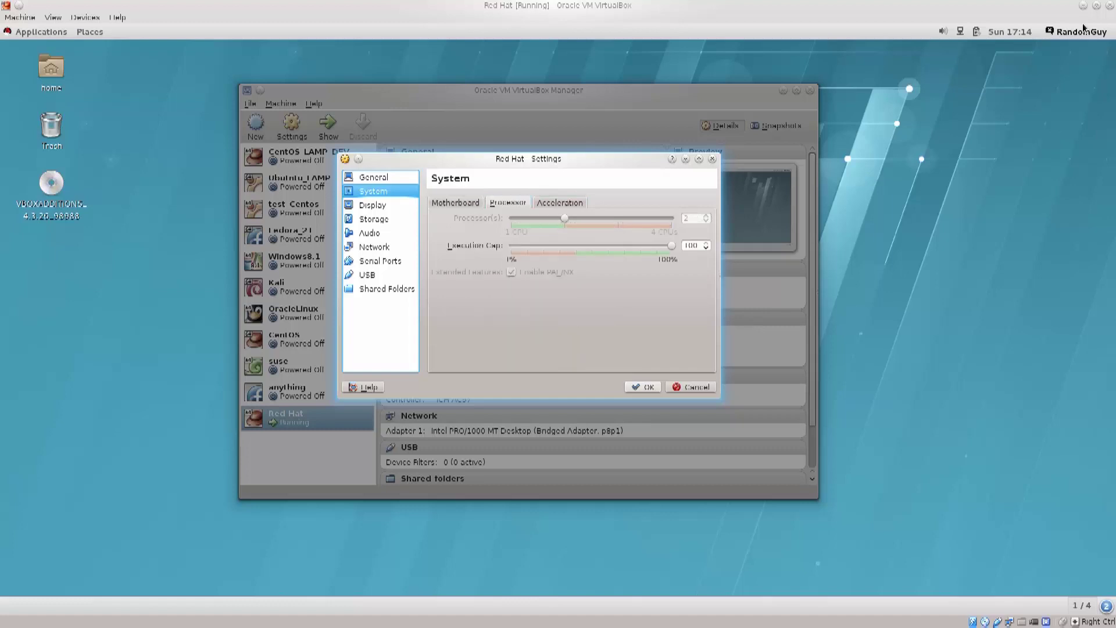
click(559, 202)
click(455, 203)
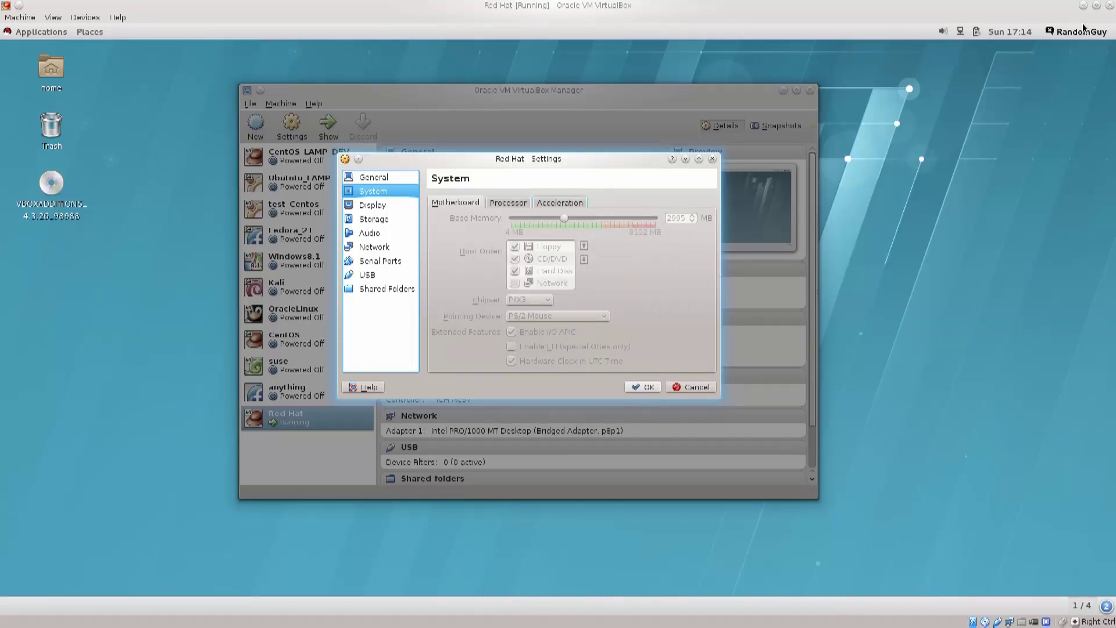
key(ctrl+Tab)
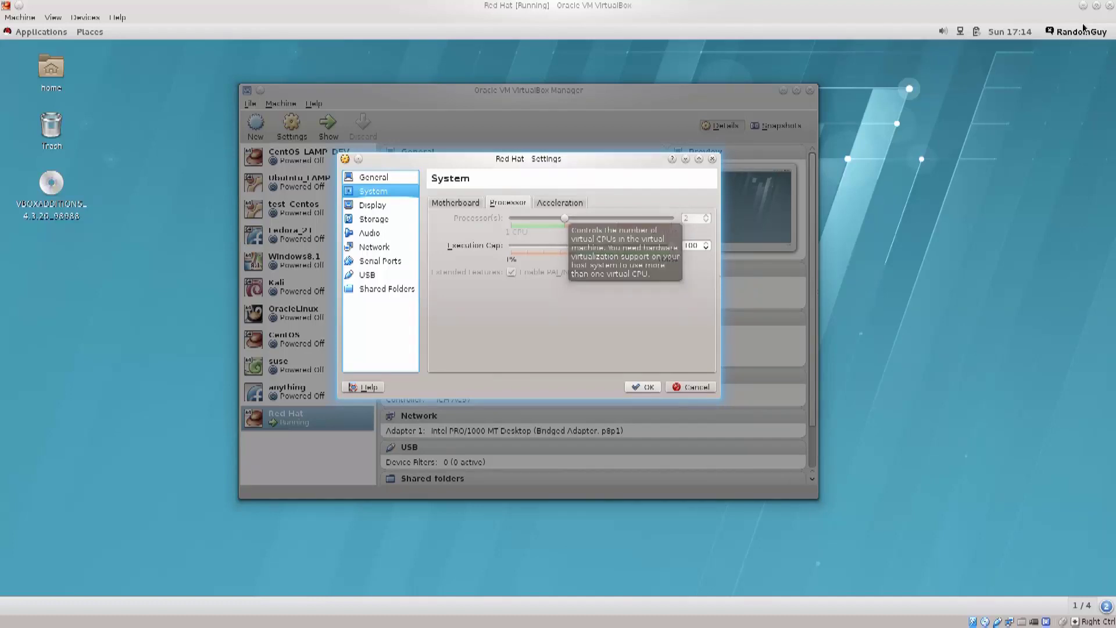
key(Return)
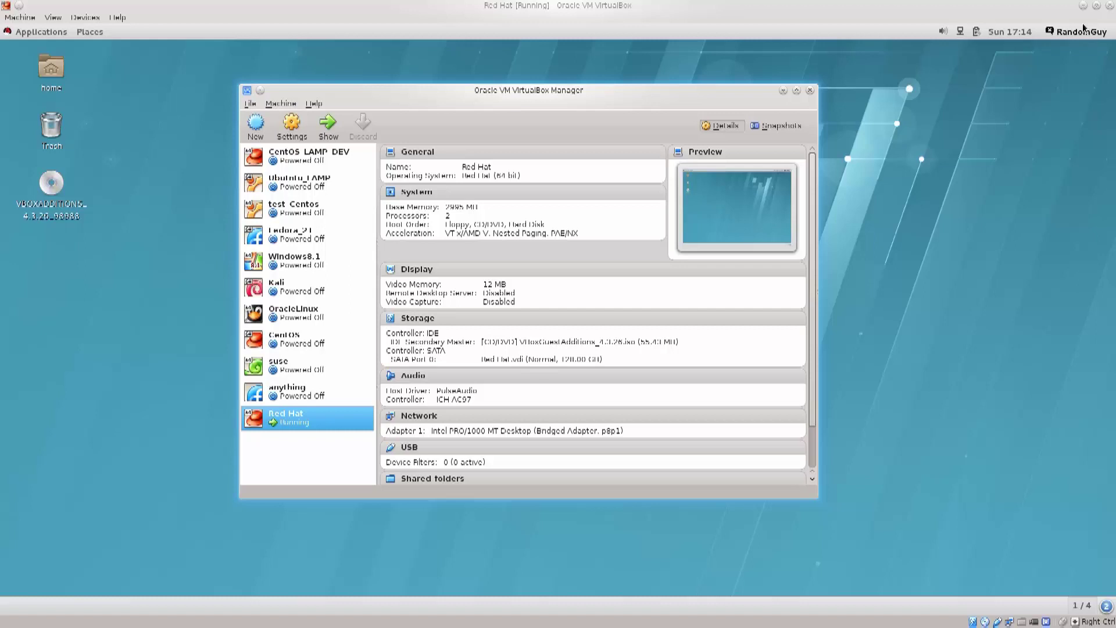
- Minimize the VirtualBox Manager window to reveal the Red Hat guest desktop
click(783, 90)
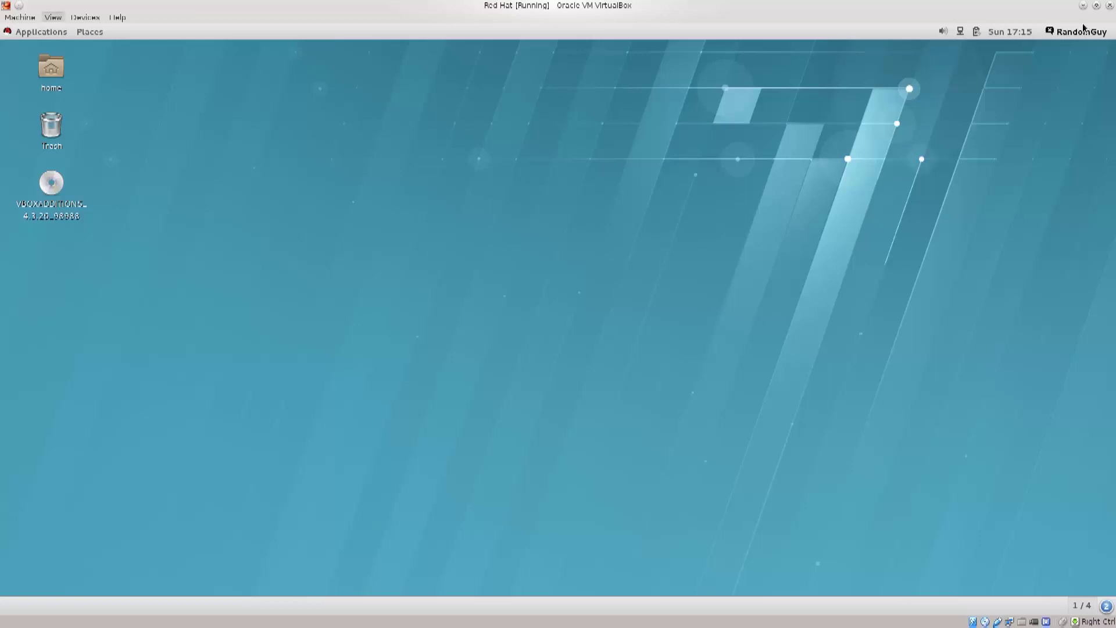
- Accept the input-capture notice, then open Places and move over to the Applications Favorites menu
click(1083, 27)
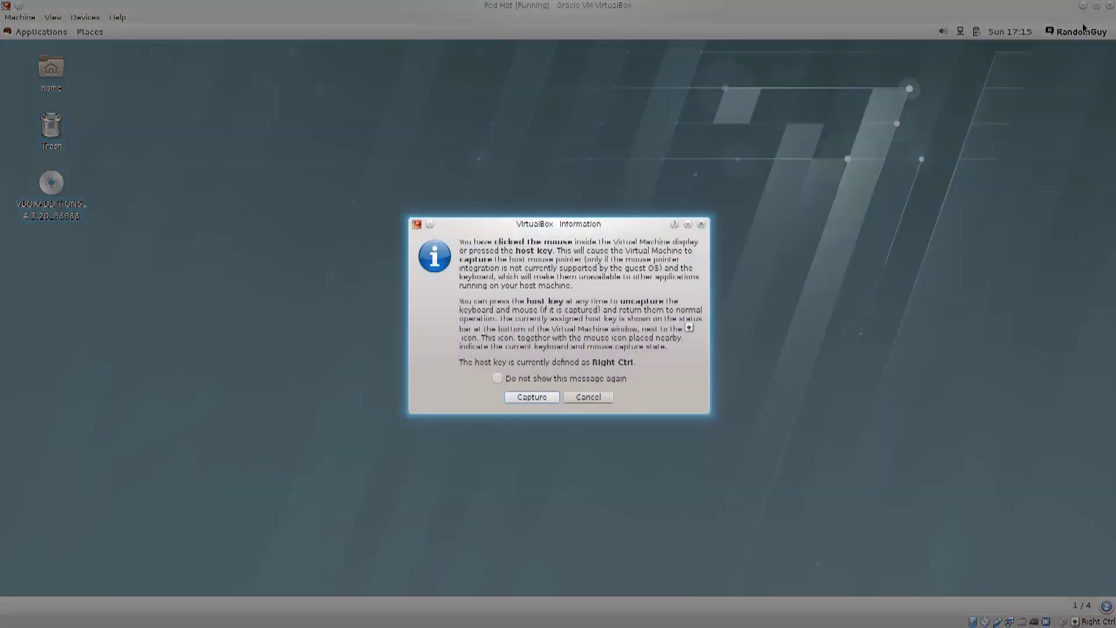
key(Return)
click(87, 32)
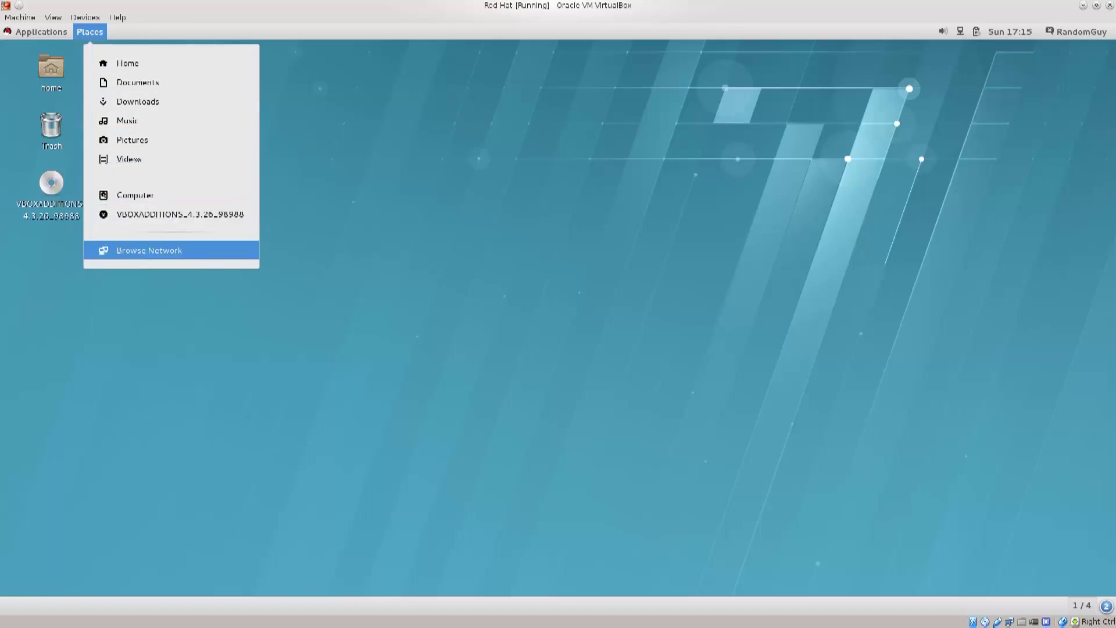
mouse_move(52, 35)
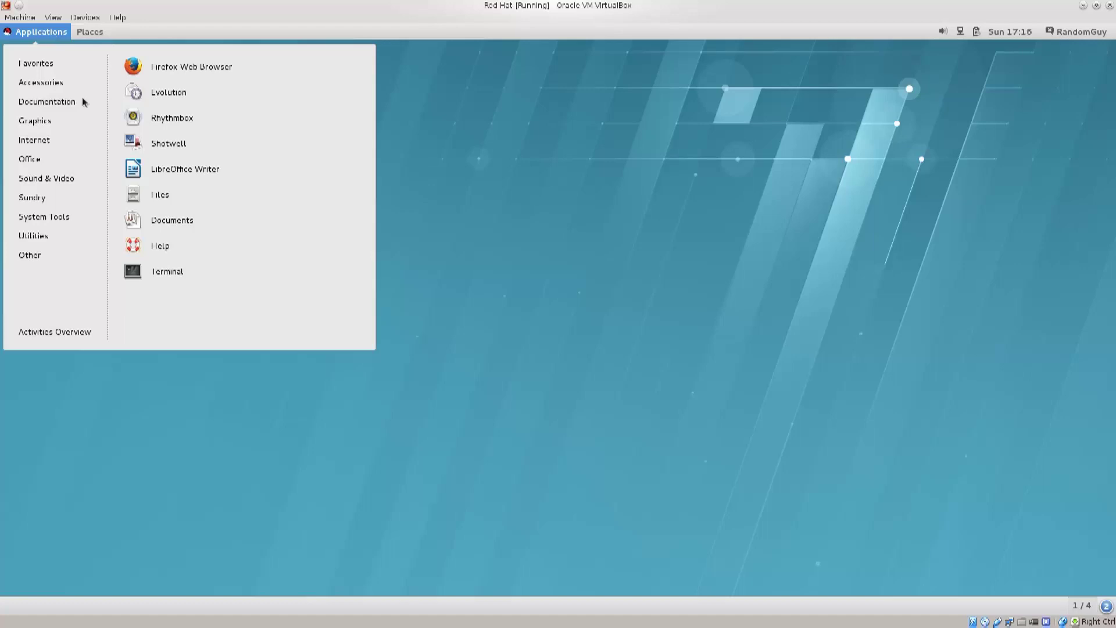
- Launch Firefox Web Browser from Favorites, then reopen the Applications menu
click(137, 69)
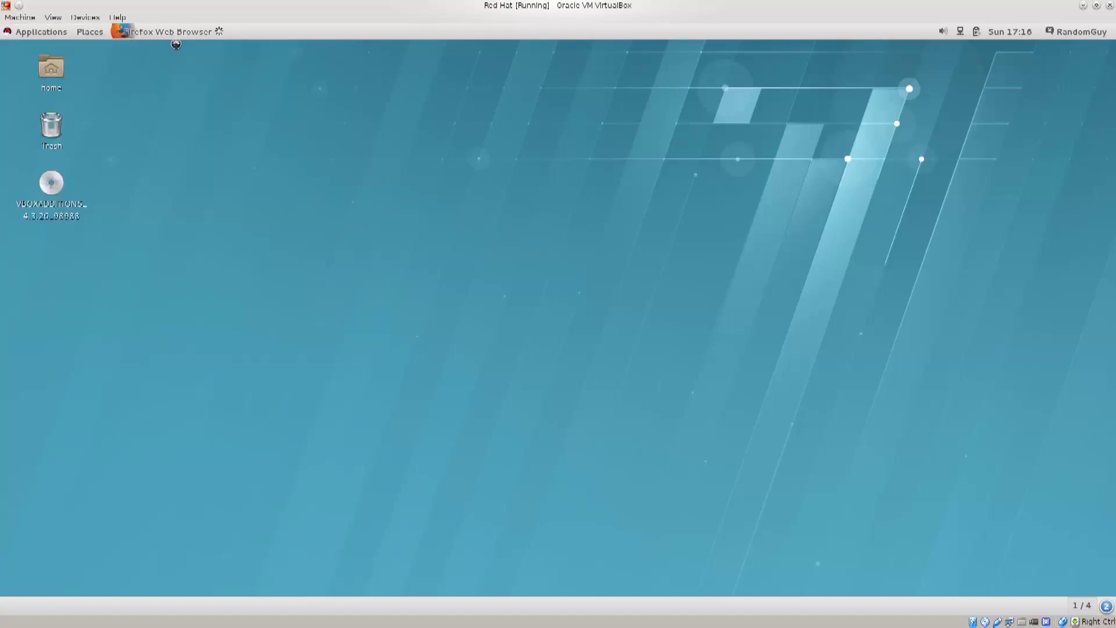
click(27, 34)
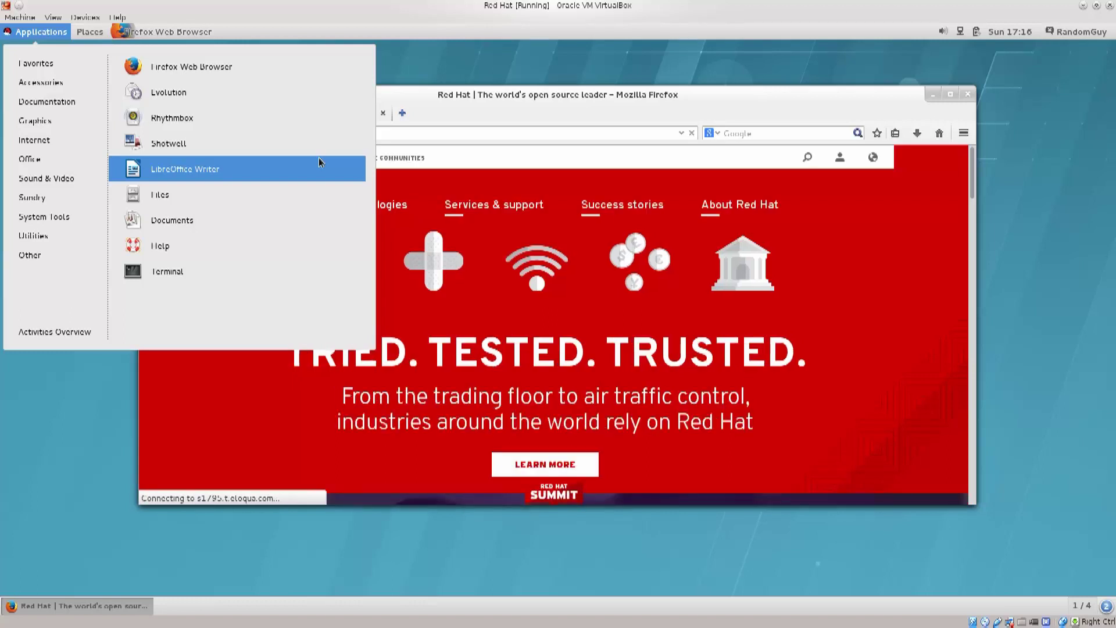
- Open Files on the Home folder and drag its window toward the screen centre
click(160, 197)
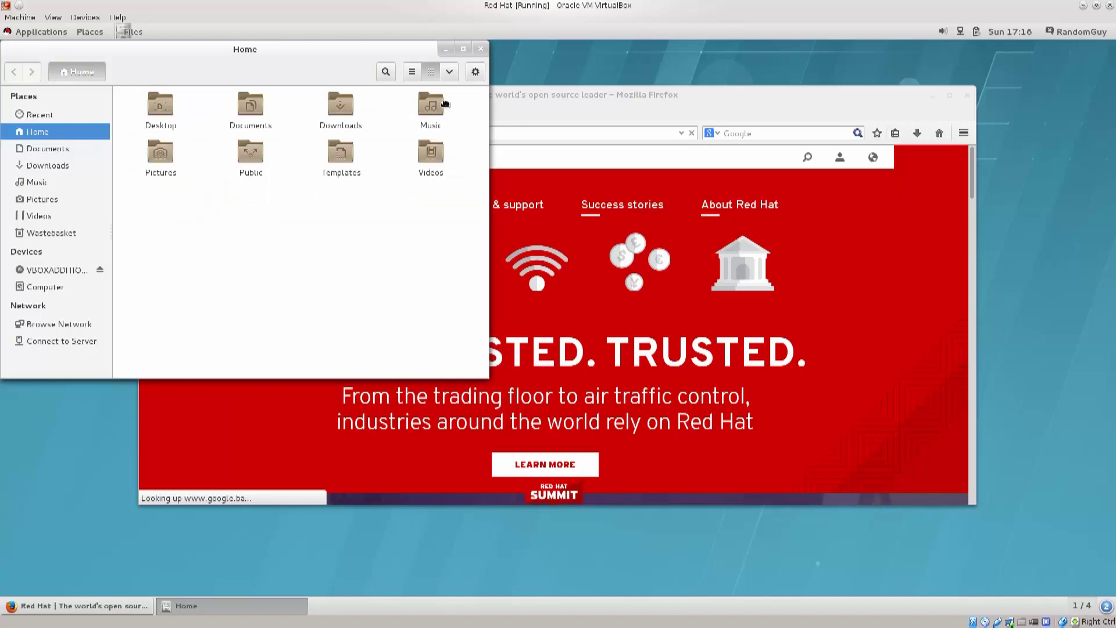
drag(244, 52, 628, 204)
drag(321, 244, 319, 241)
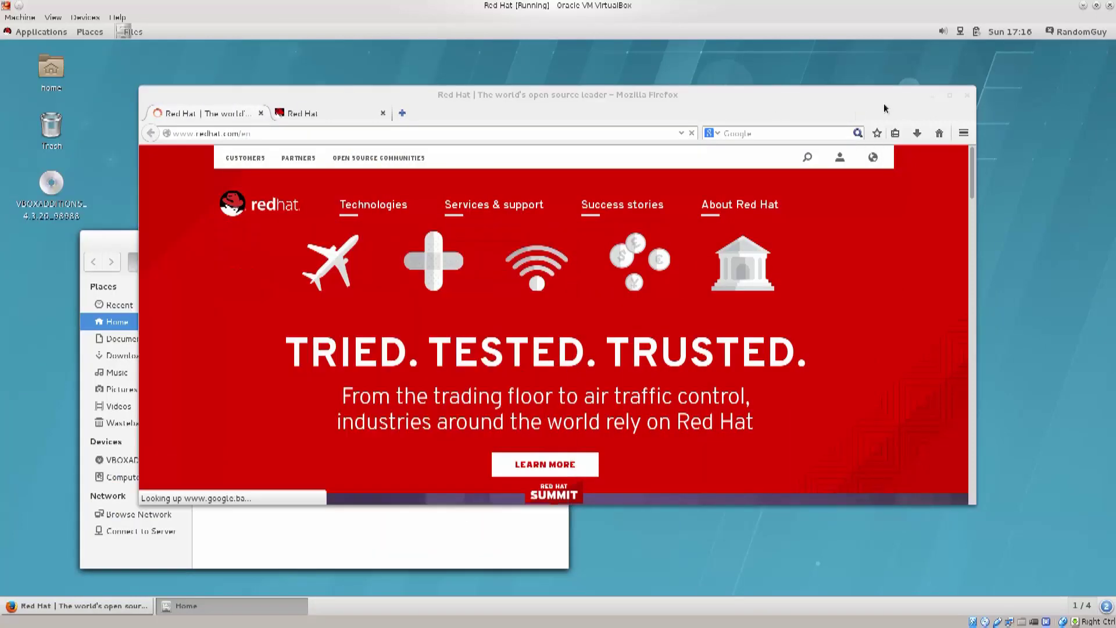
- Close Firefox, confirming that both of its tabs be closed
click(859, 114)
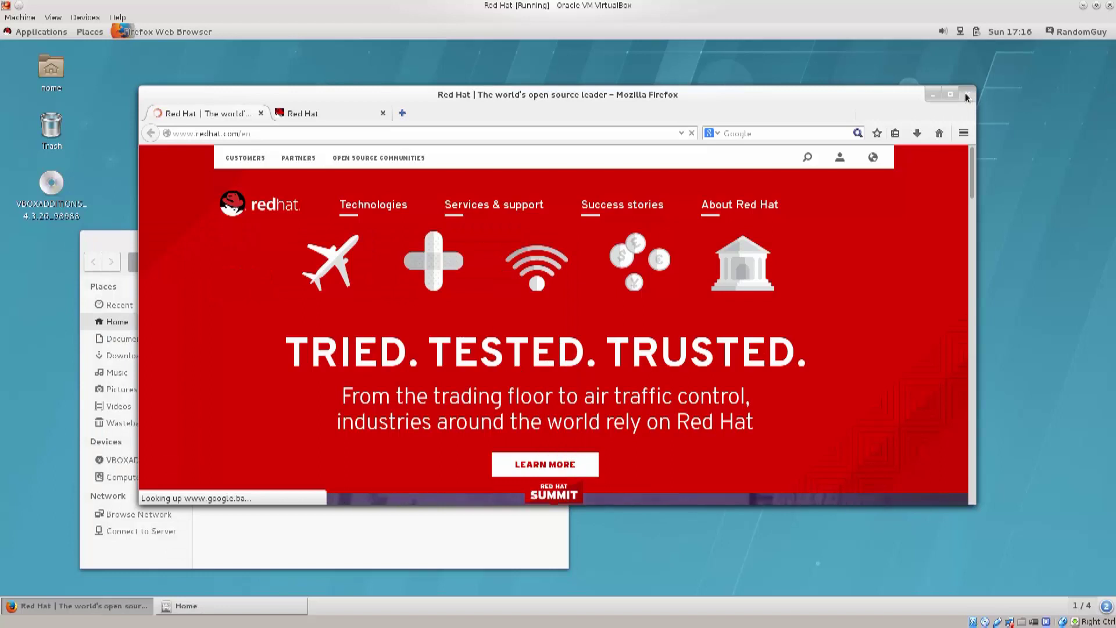
click(965, 94)
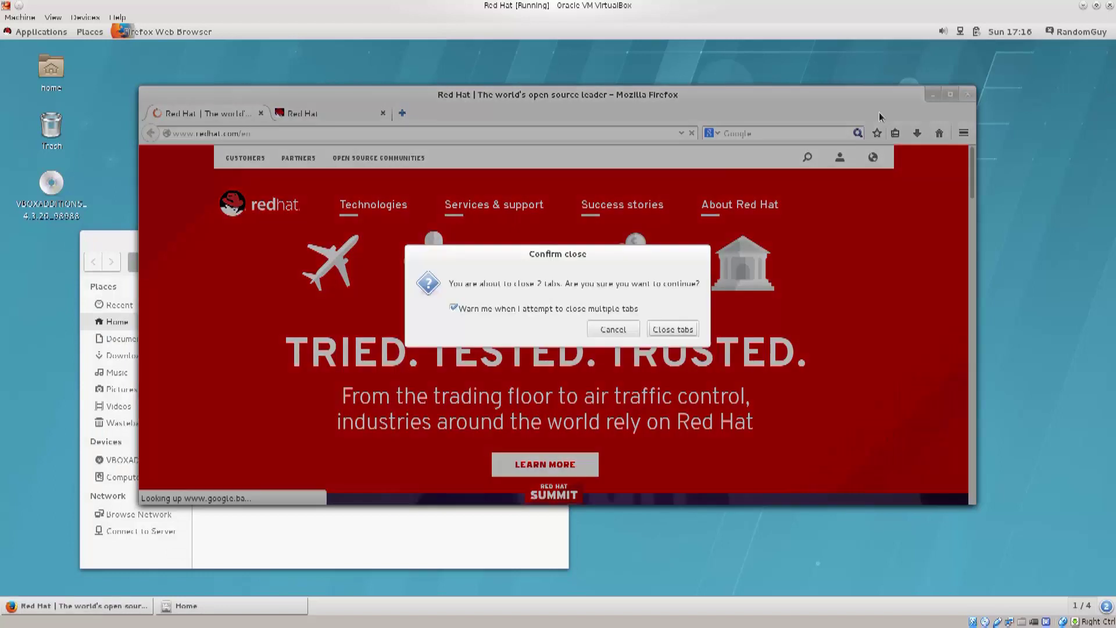
click(660, 330)
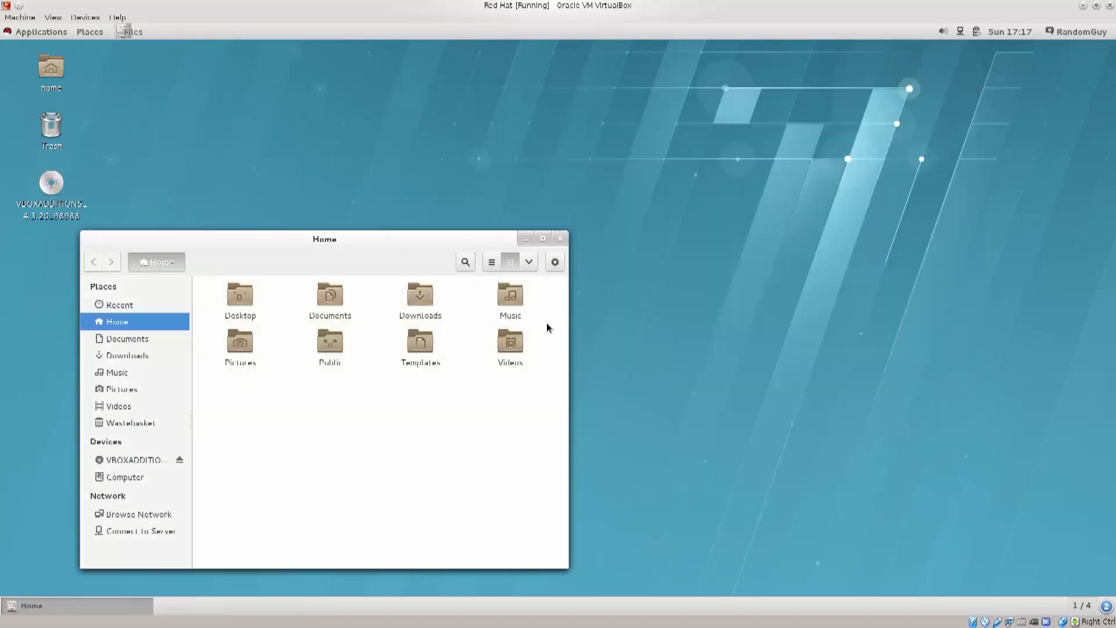
- Drag the Home window up and to the right, toward the middle of the screen
drag(338, 250, 409, 190)
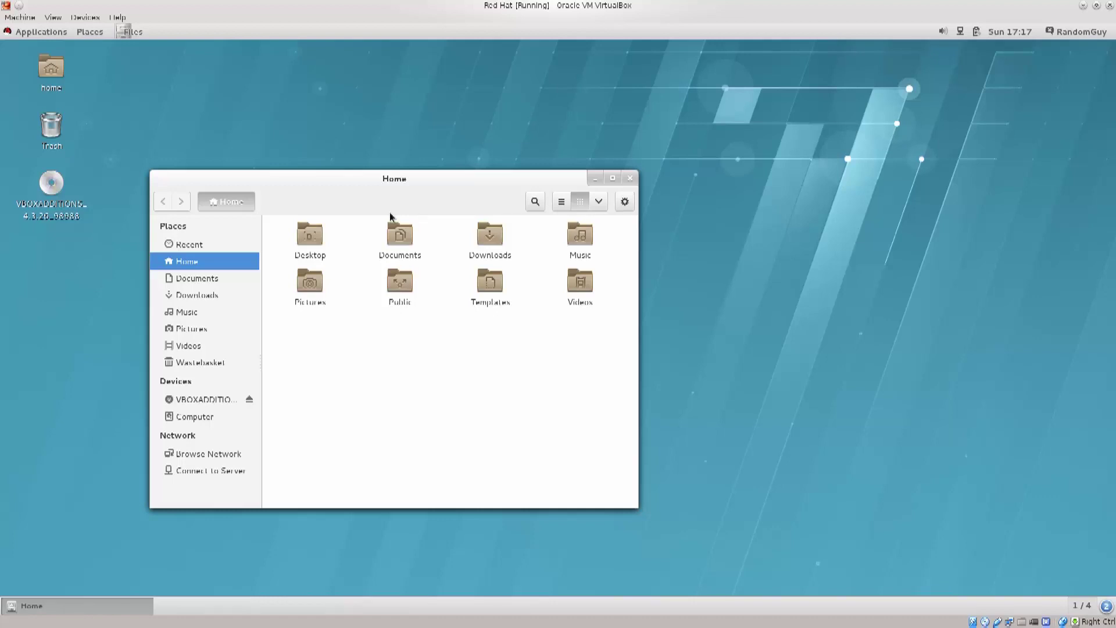
drag(380, 177, 437, 156)
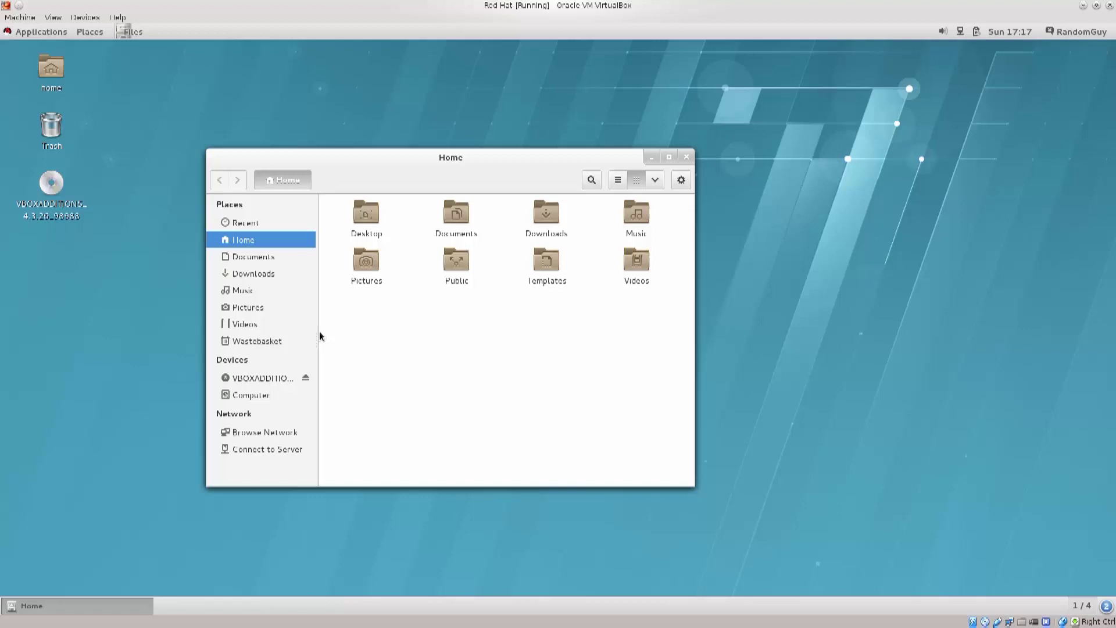
- Show Computer's top-level folders, try opening the root folder, and dismiss the permission error
click(248, 394)
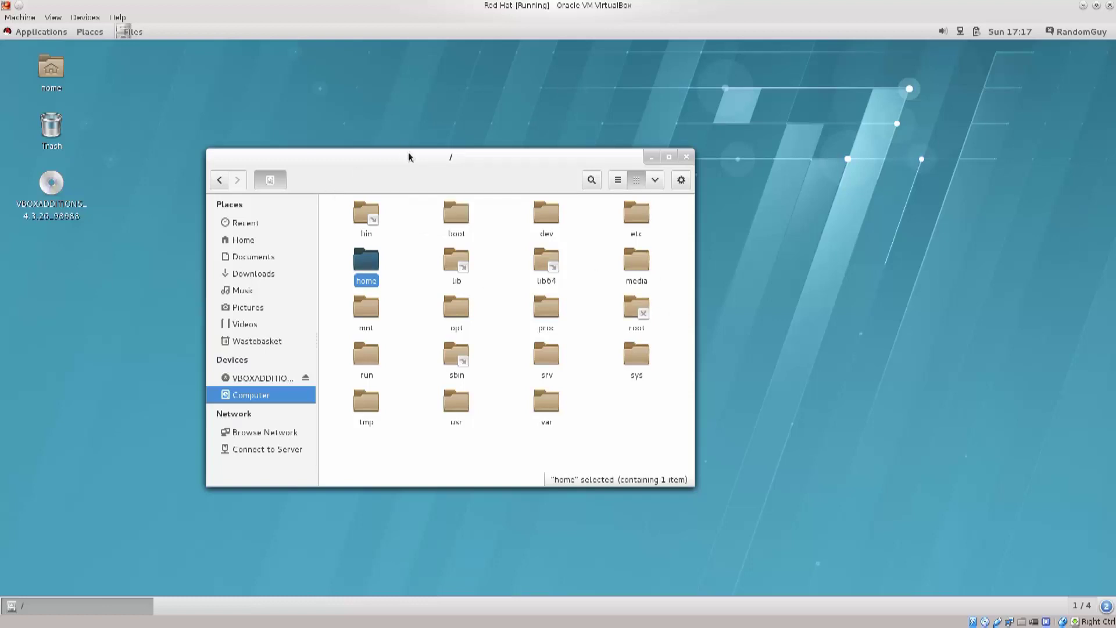
double_click(645, 318)
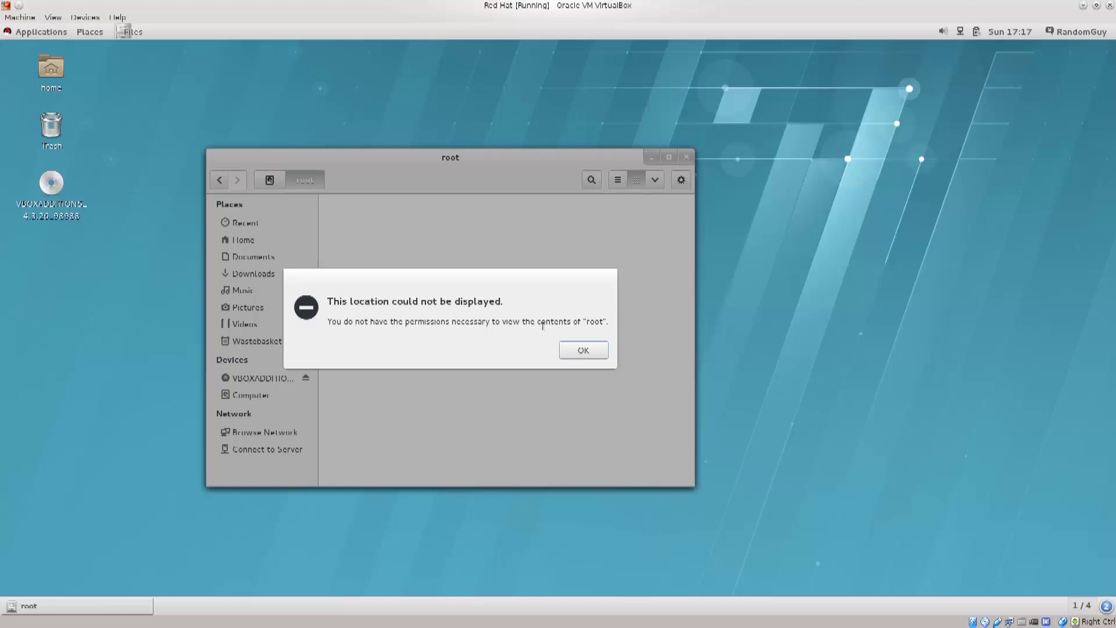
click(582, 350)
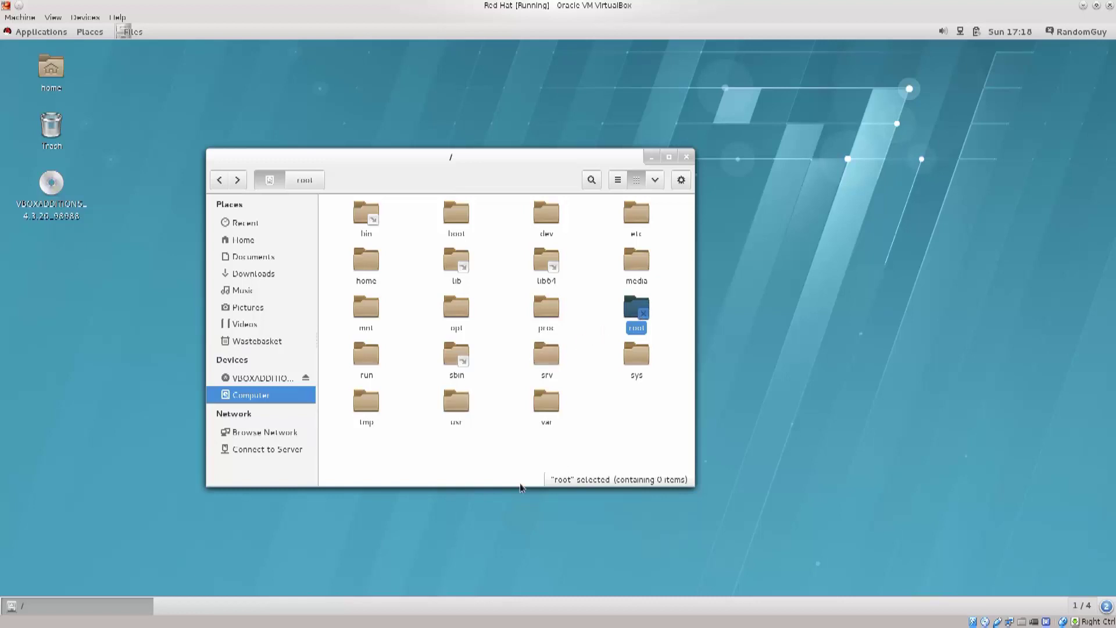
- Open /var/log and scroll down through its log files and subfolders
double_click(546, 404)
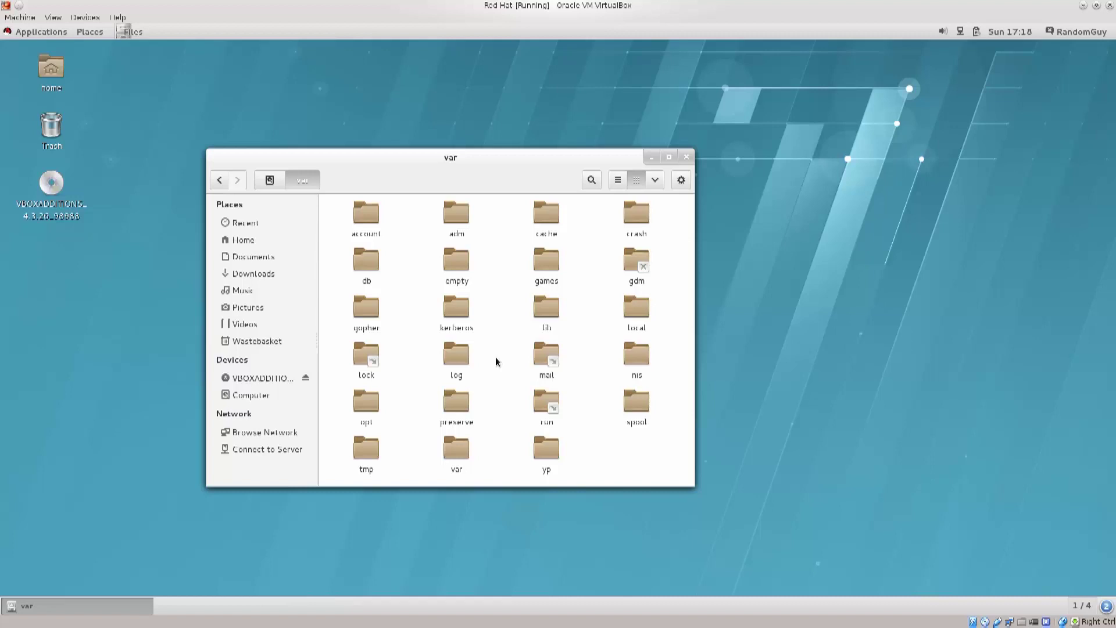
double_click(456, 357)
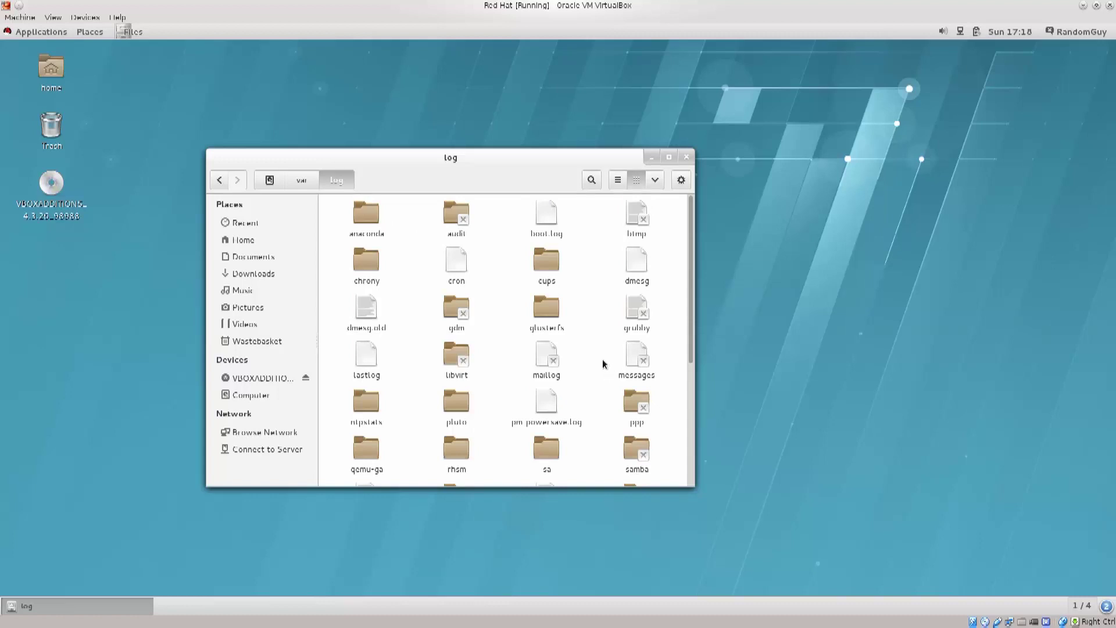
scroll(605, 367, down, 2)
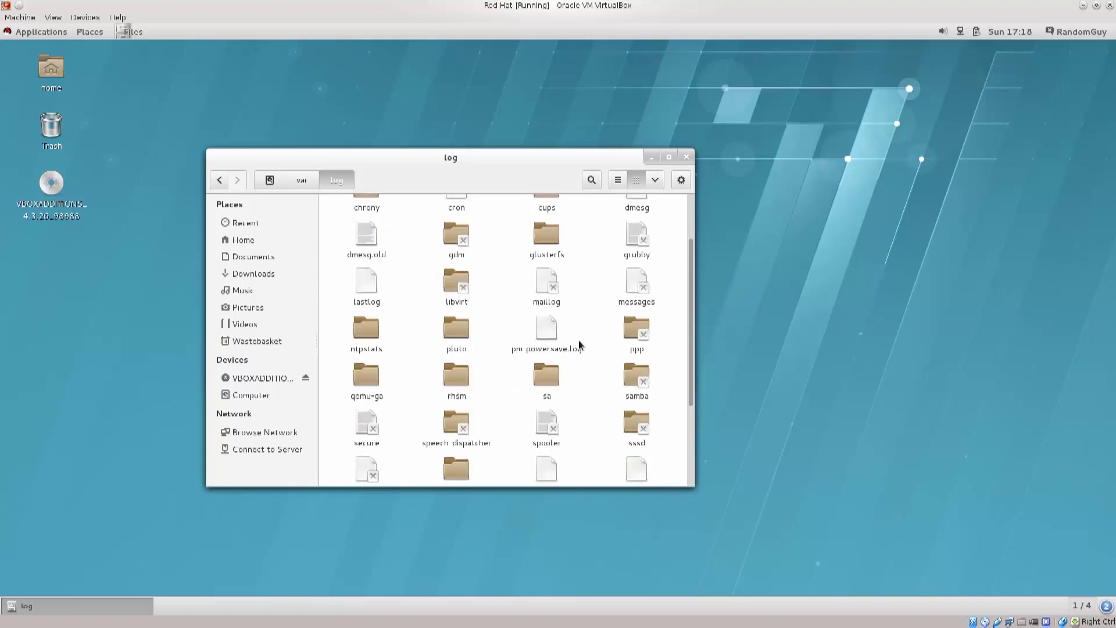
scroll(580, 345, down, 2)
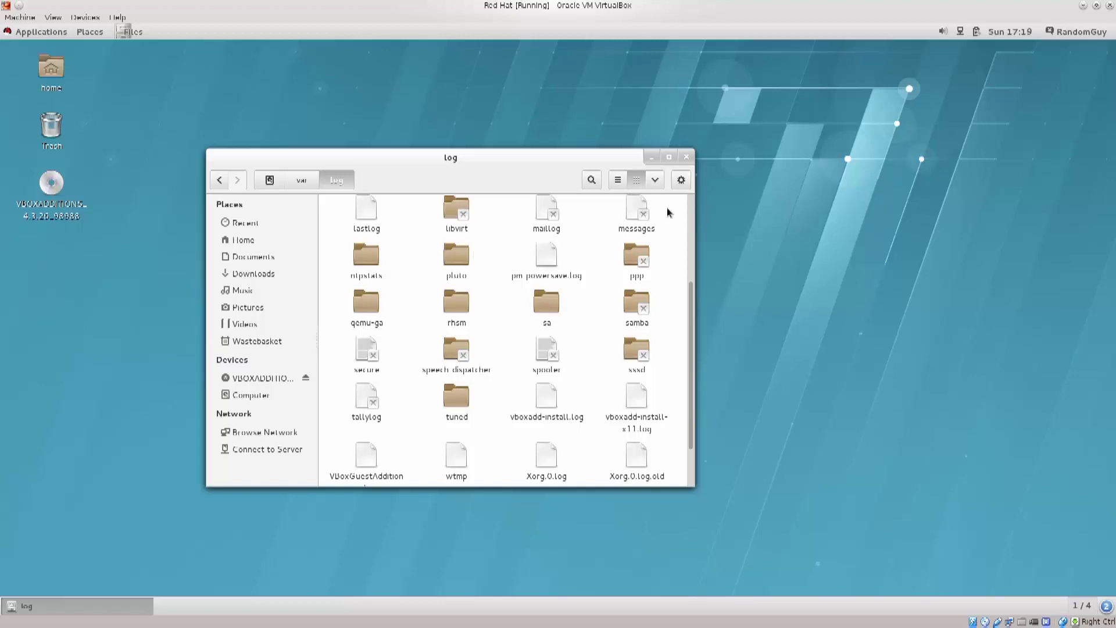
- Close the log folder window and open Applications, showing Calculator, Clocks, Contacts, gedit and Weather
click(687, 158)
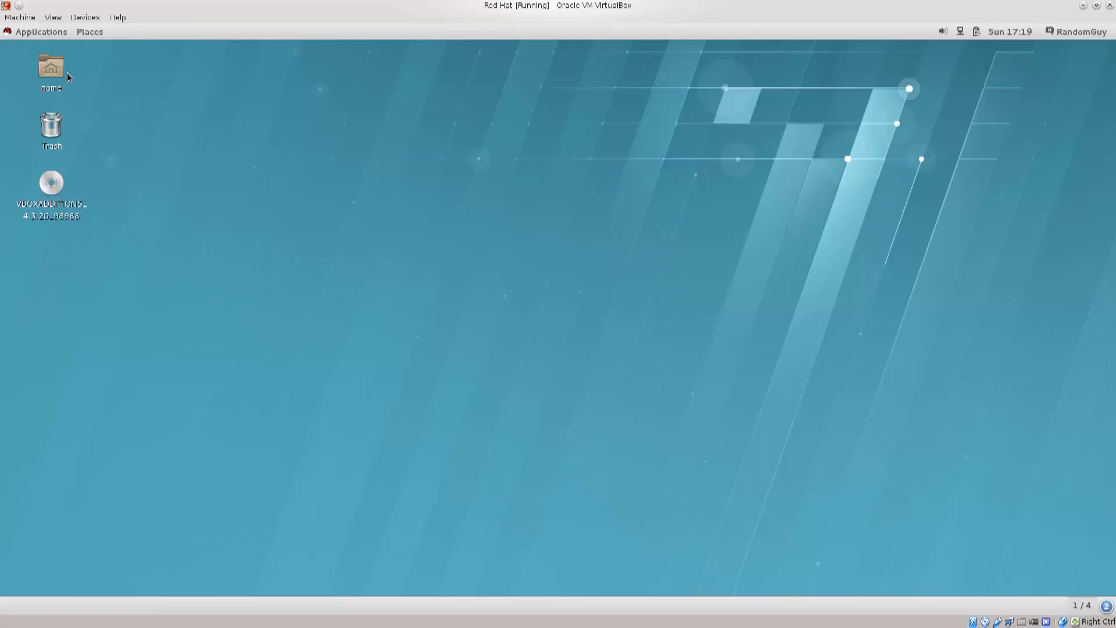
click(48, 35)
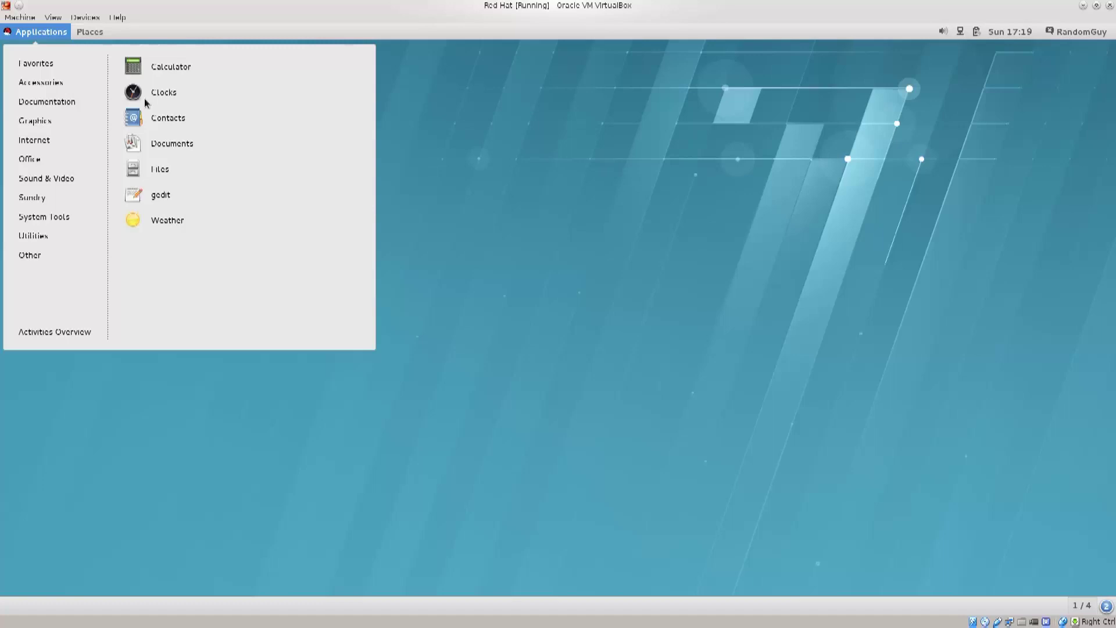
click(205, 200)
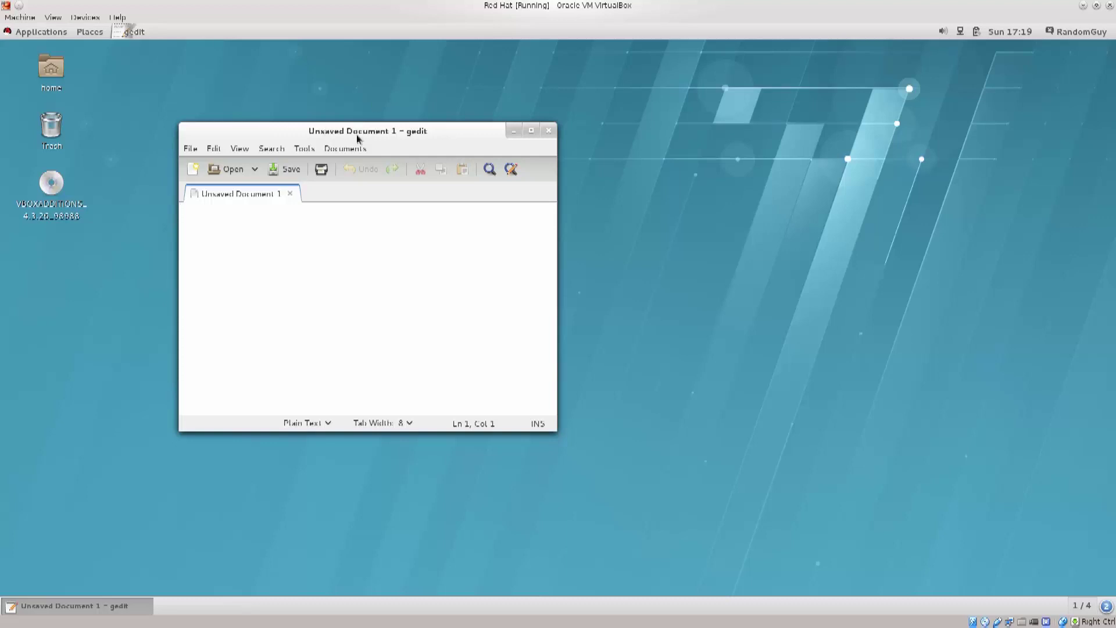
drag(357, 134, 432, 119)
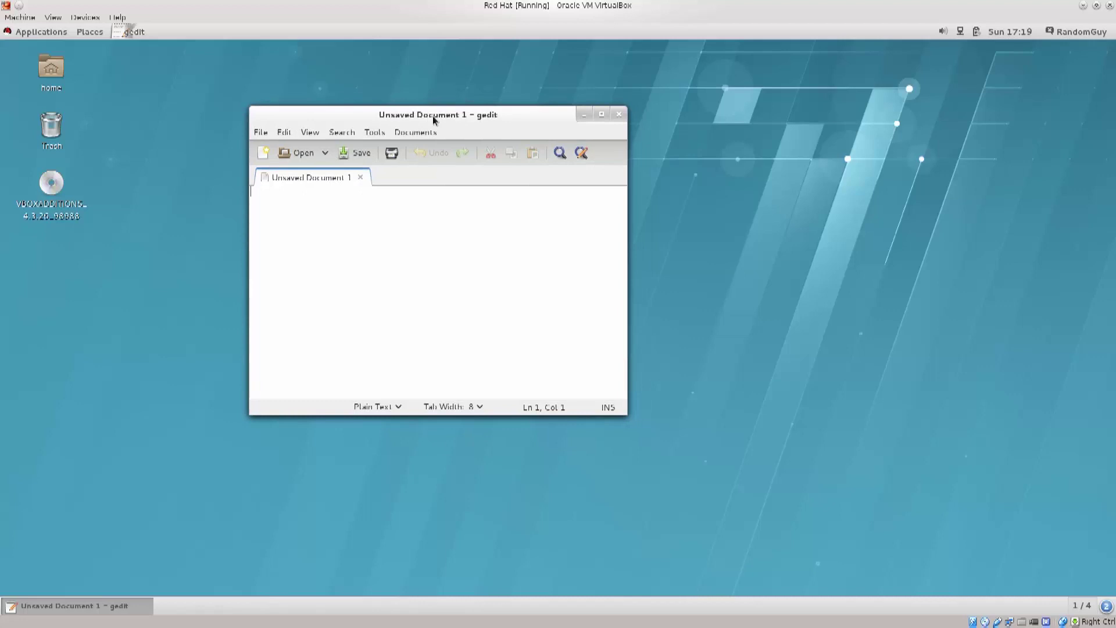
click(616, 116)
click(41, 31)
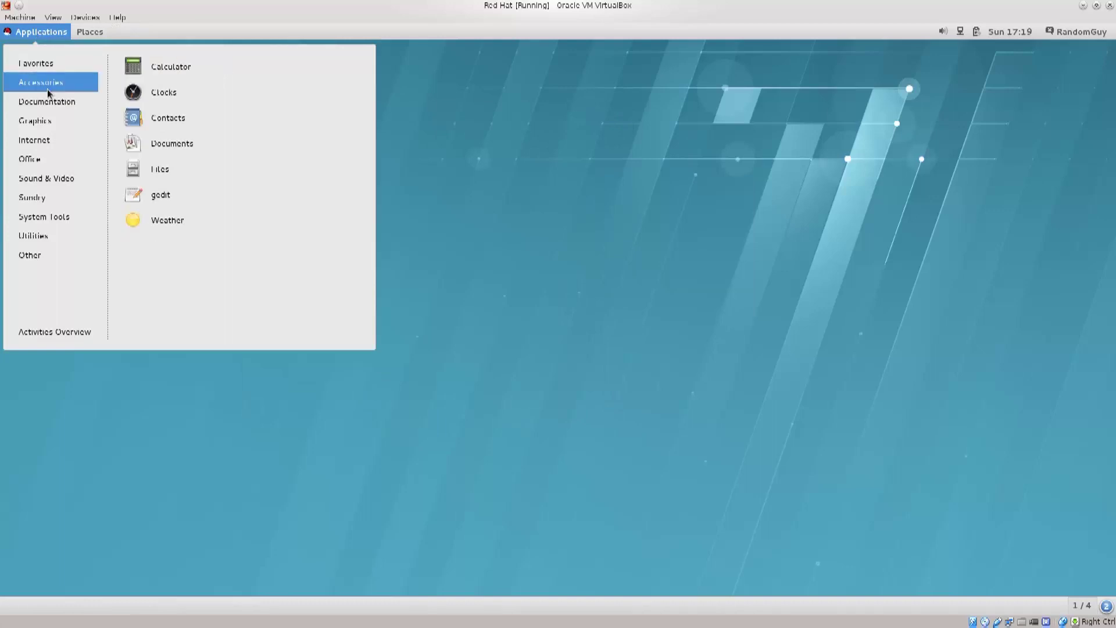
- Browse the menu categories through to Office, listing Evolution and LibreOffice Calc, Draw, Impress, Writer
mouse_move(49, 102)
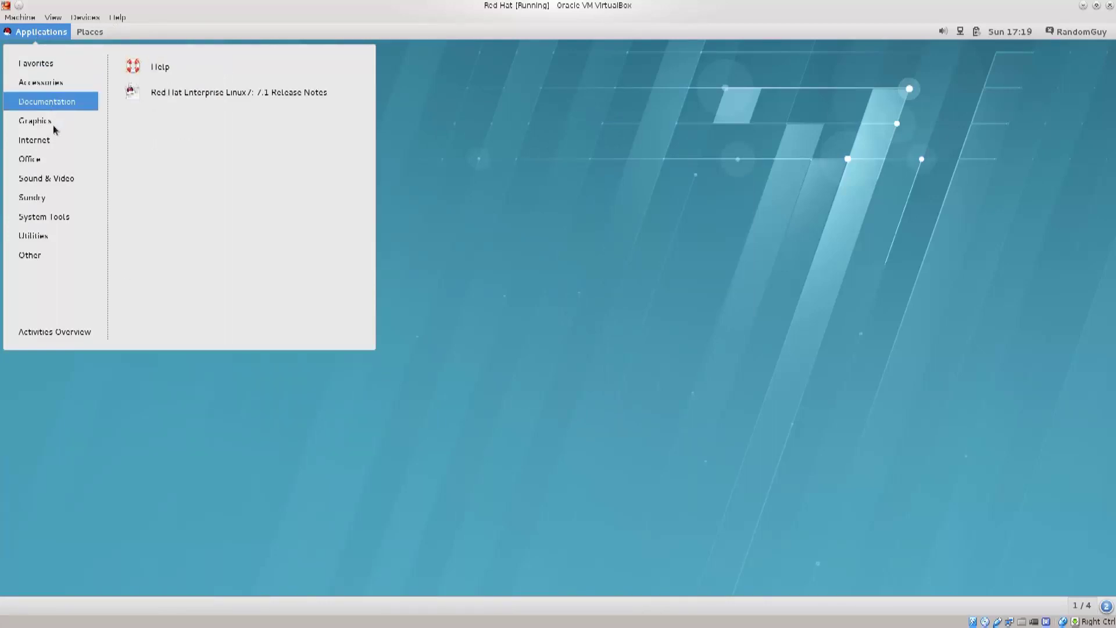
mouse_move(48, 125)
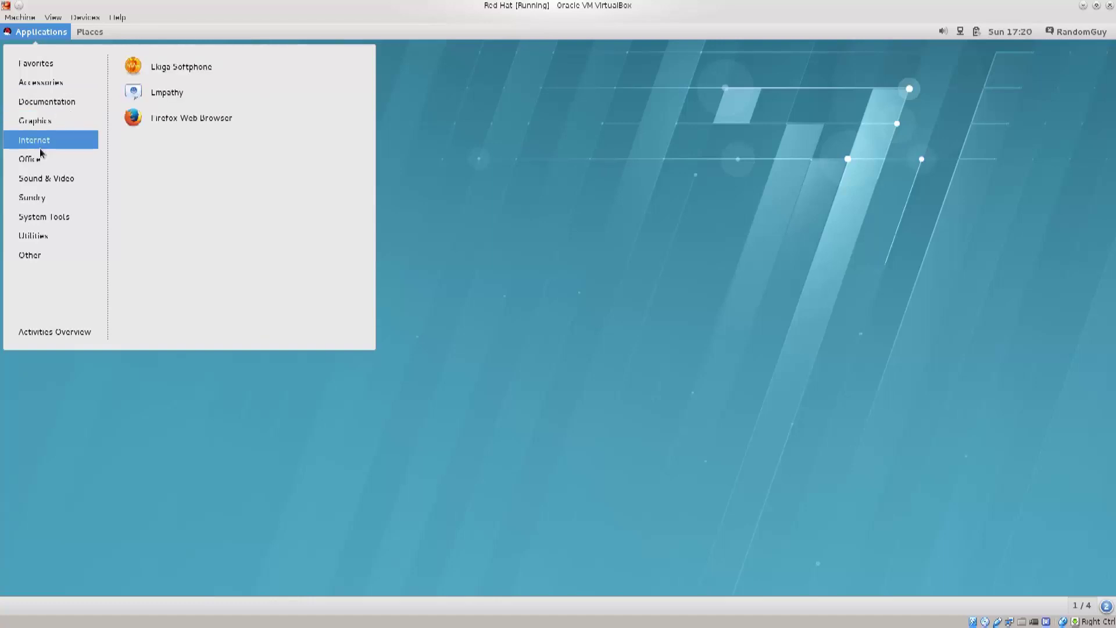
mouse_move(40, 161)
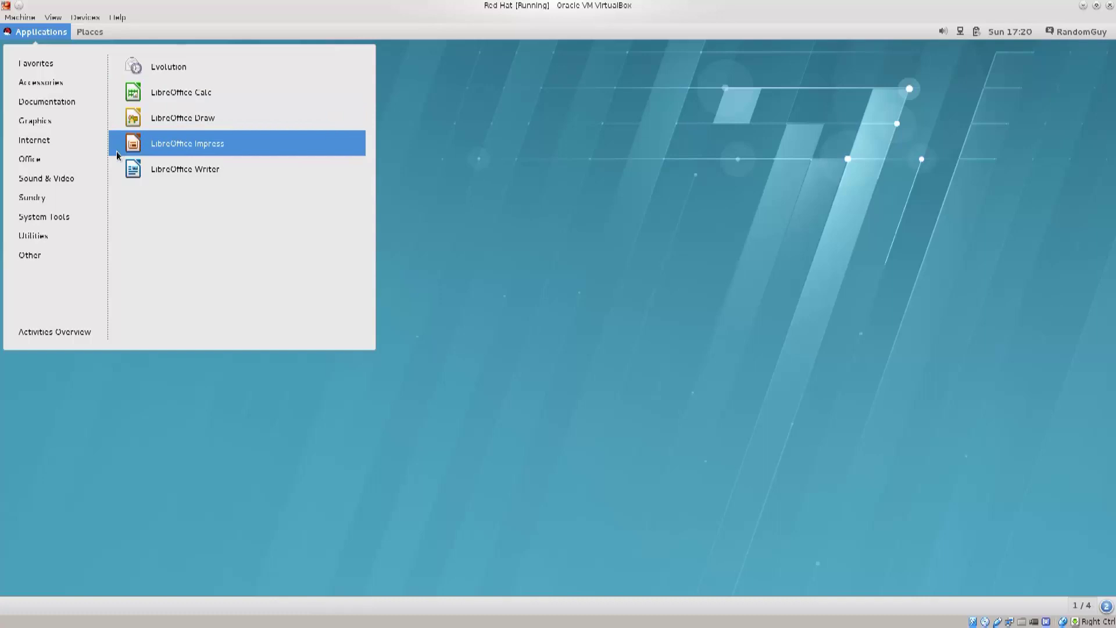
- View Sound & Video apps, then Sundry with Firewall, Print Settings and SELinux Troubleshooter
mouse_move(52, 182)
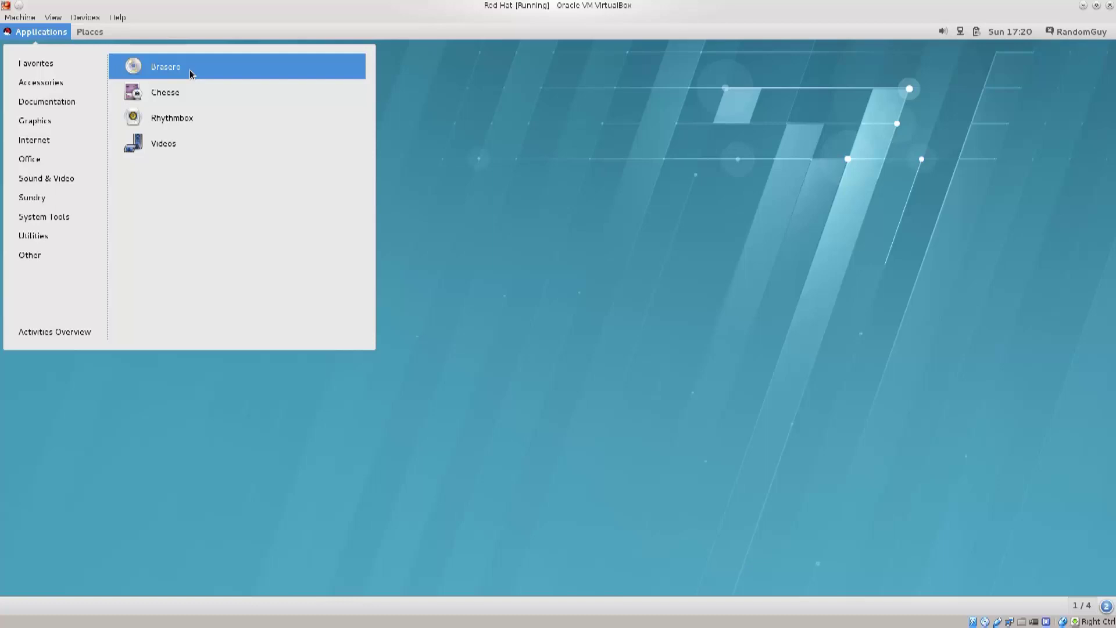
mouse_move(90, 195)
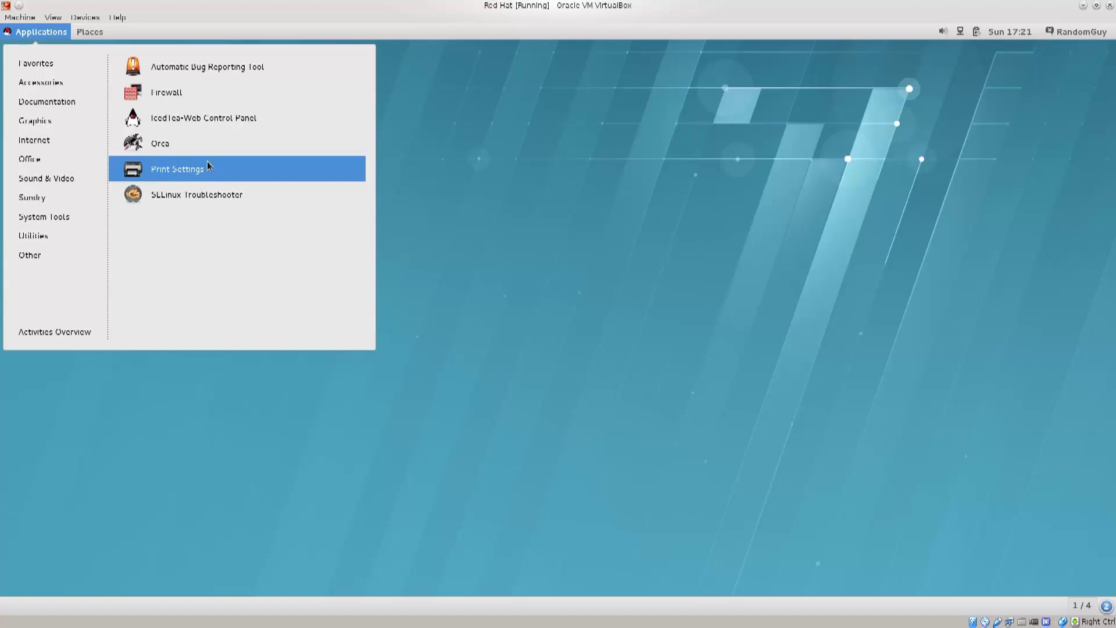
- Launch Firewall Configuration, centre its window, and trust dhcpv6 in the public zone using the administrator password
click(284, 95)
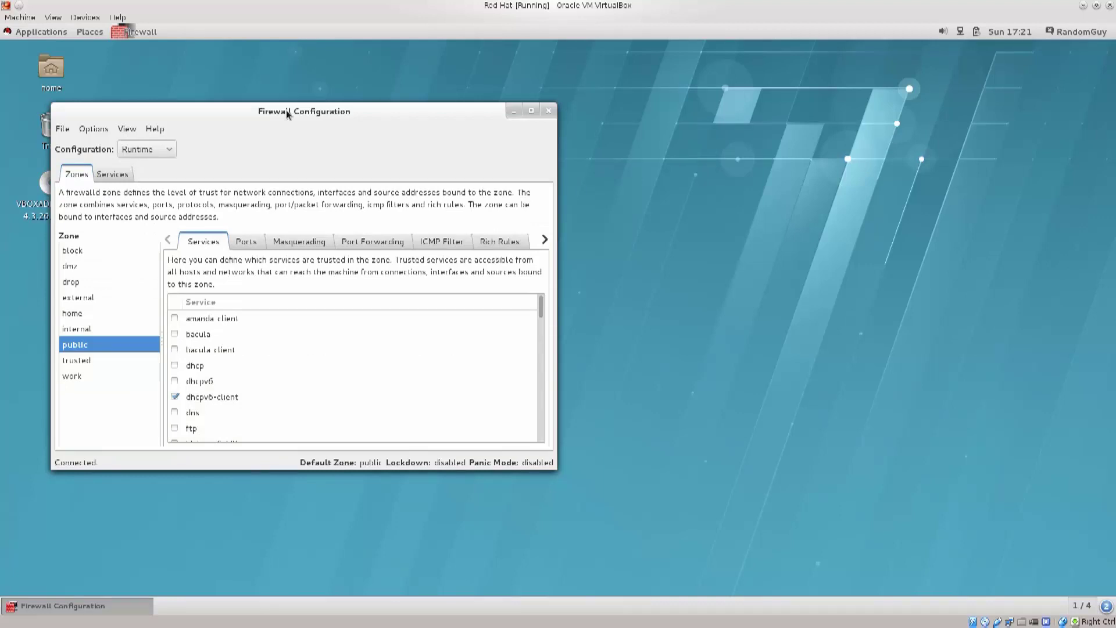
drag(284, 120, 504, 123)
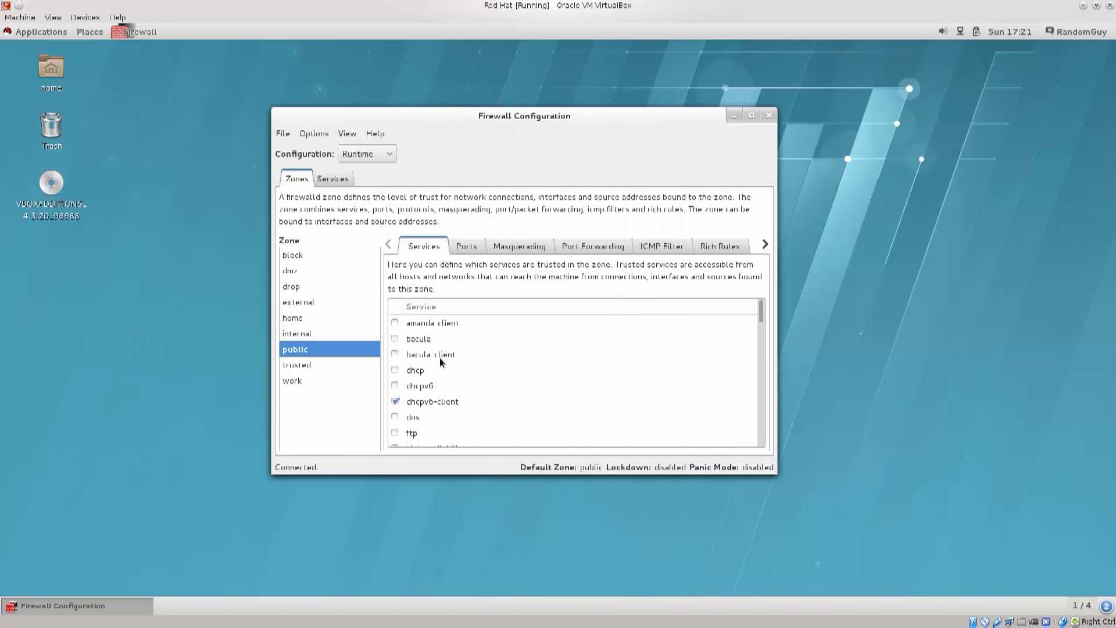
click(395, 386)
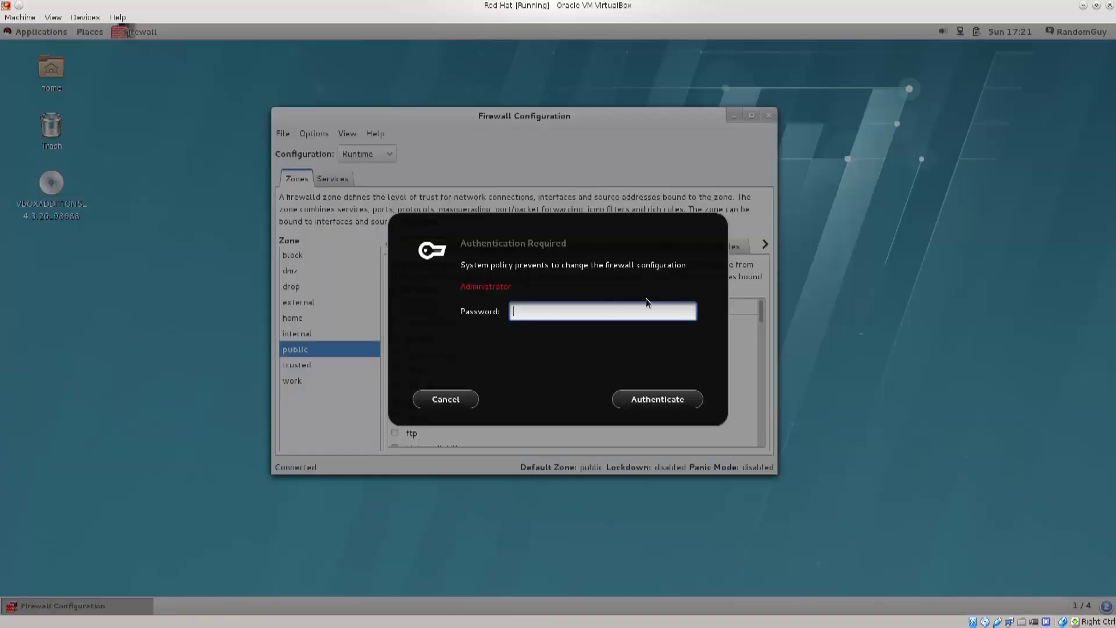
text(••••)
key(Return)
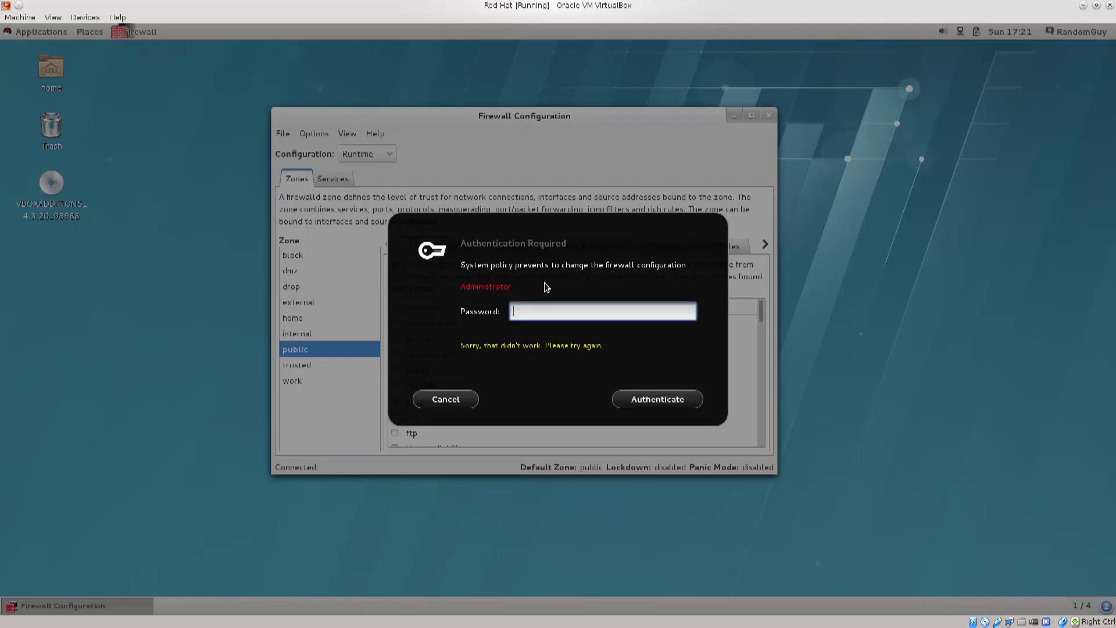
text(••••)
key(Return)
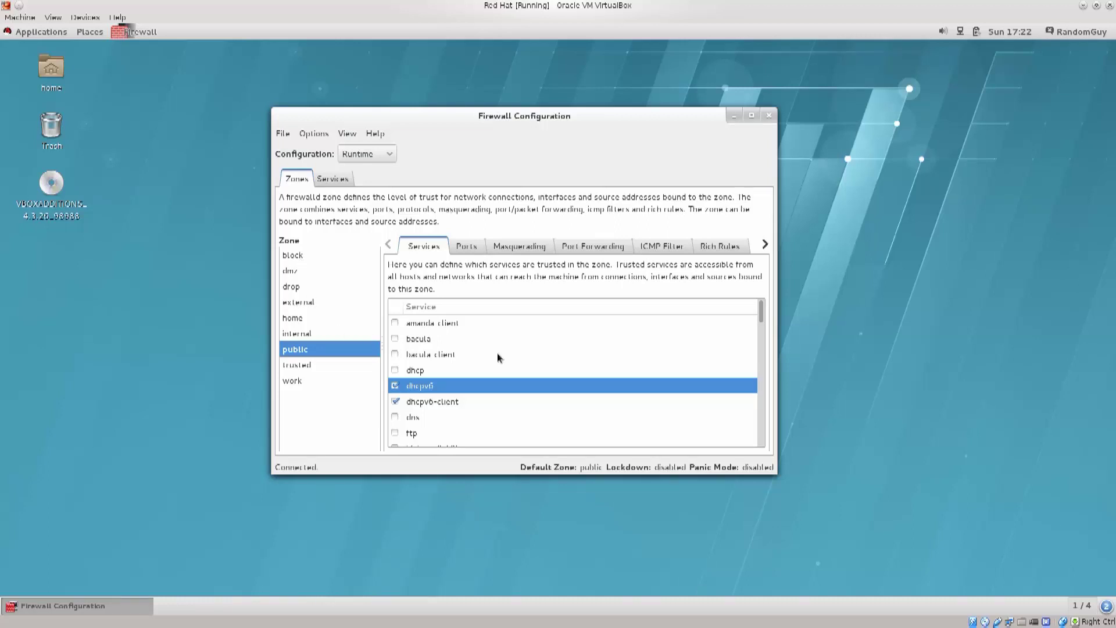
- Review the public zone's Ports and ICMP Filter, then Services definitions showing amanda-client on port 10080
scroll(496, 353, down, 5)
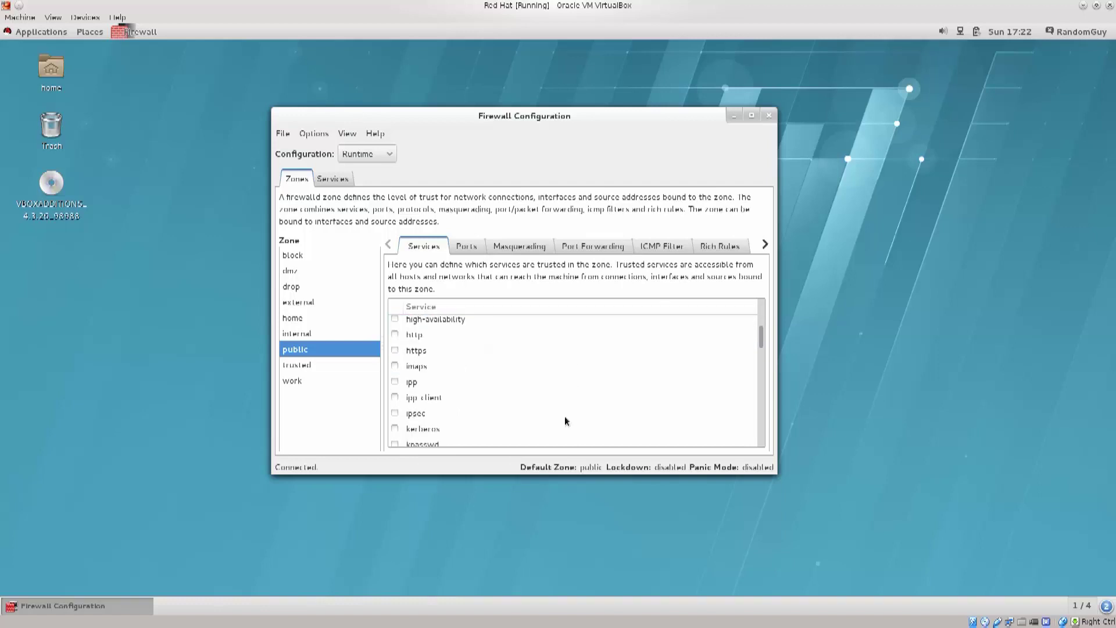
click(473, 251)
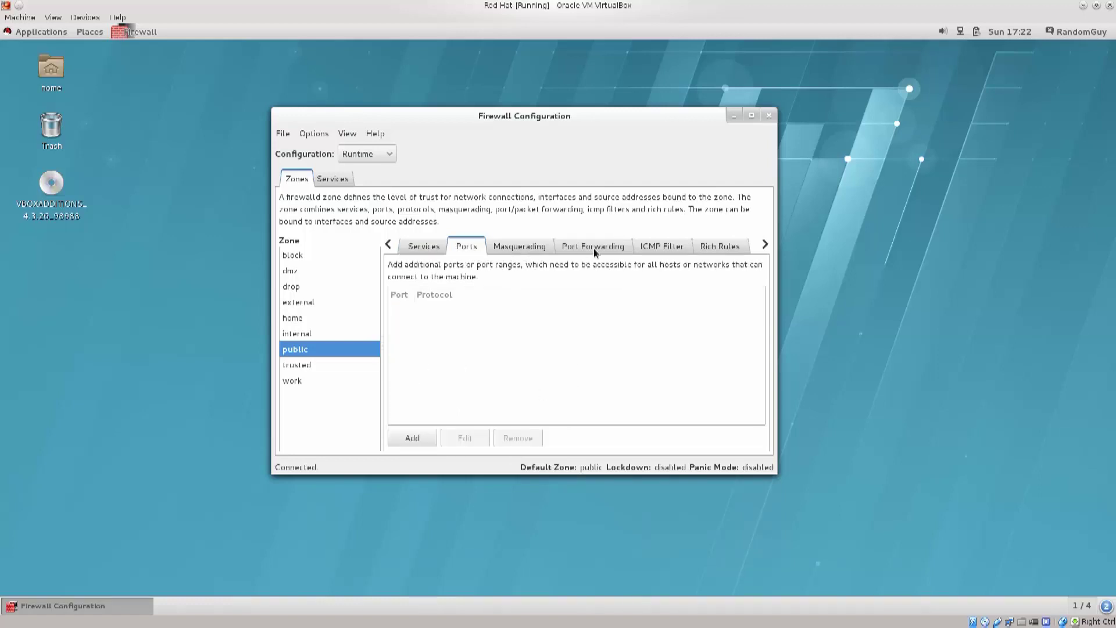
click(670, 246)
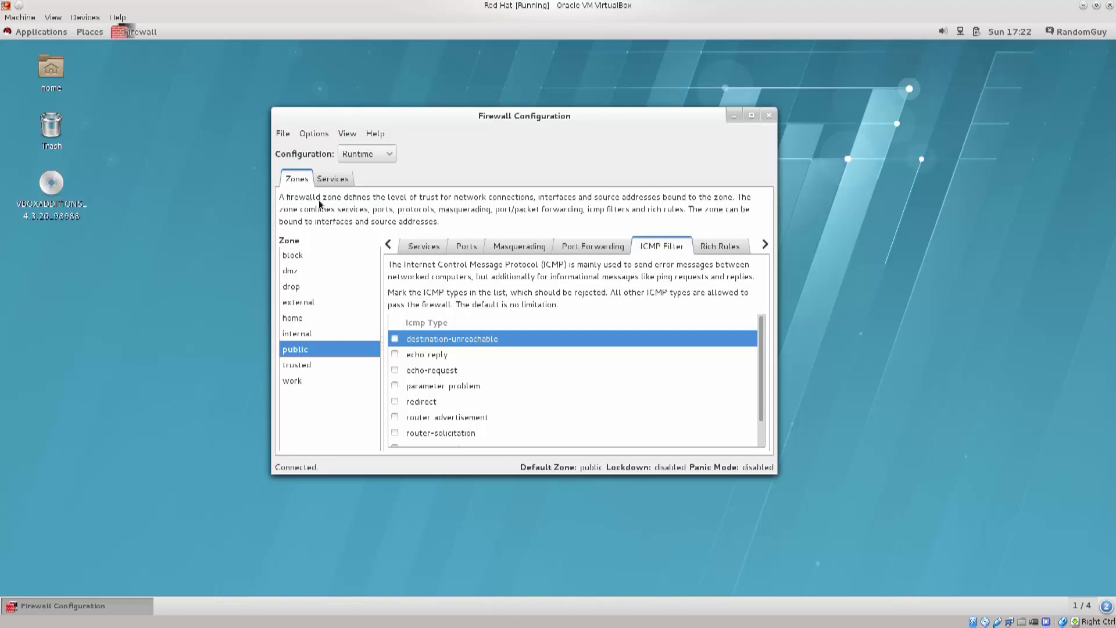
click(349, 179)
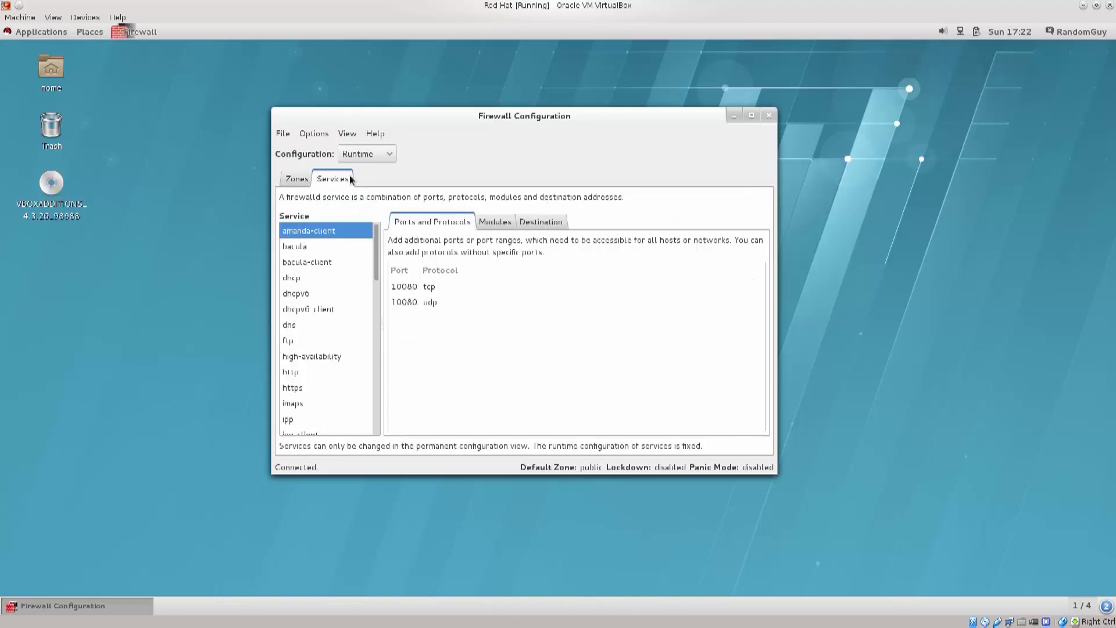
- Close Firewall Configuration and show the System Tools apps, including Software Update, System Log and System Monitor
click(773, 118)
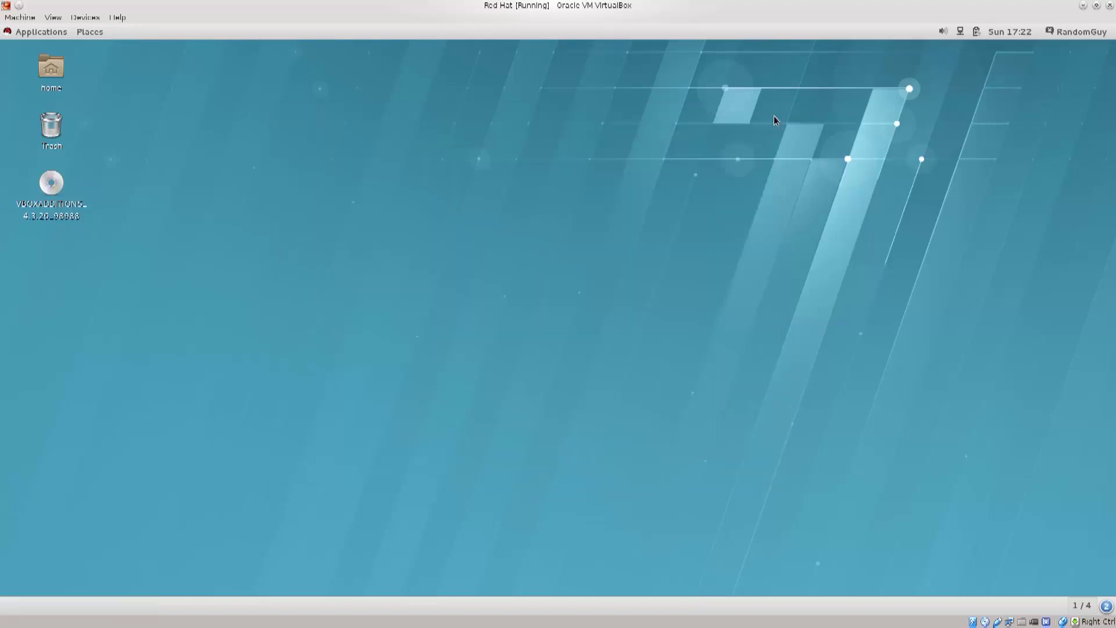
click(32, 33)
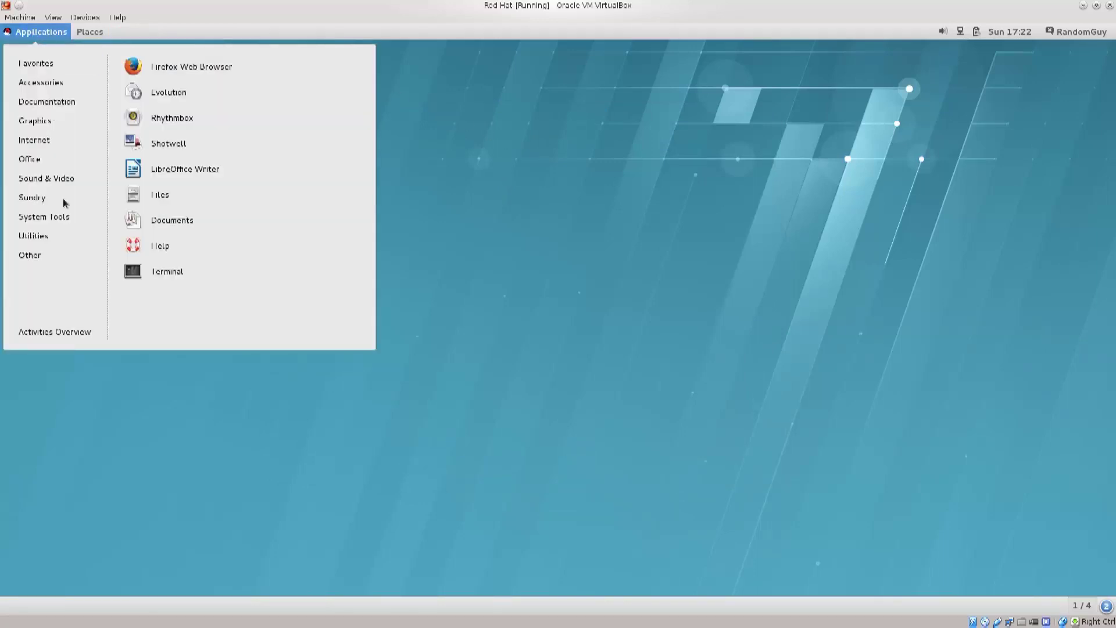
click(62, 220)
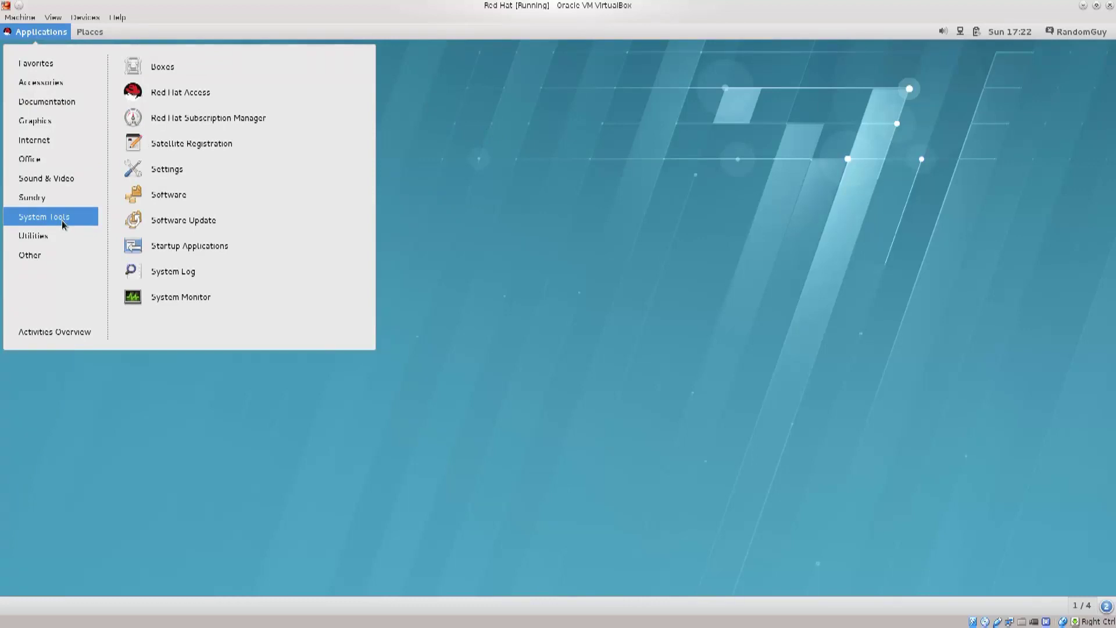
mouse_move(59, 201)
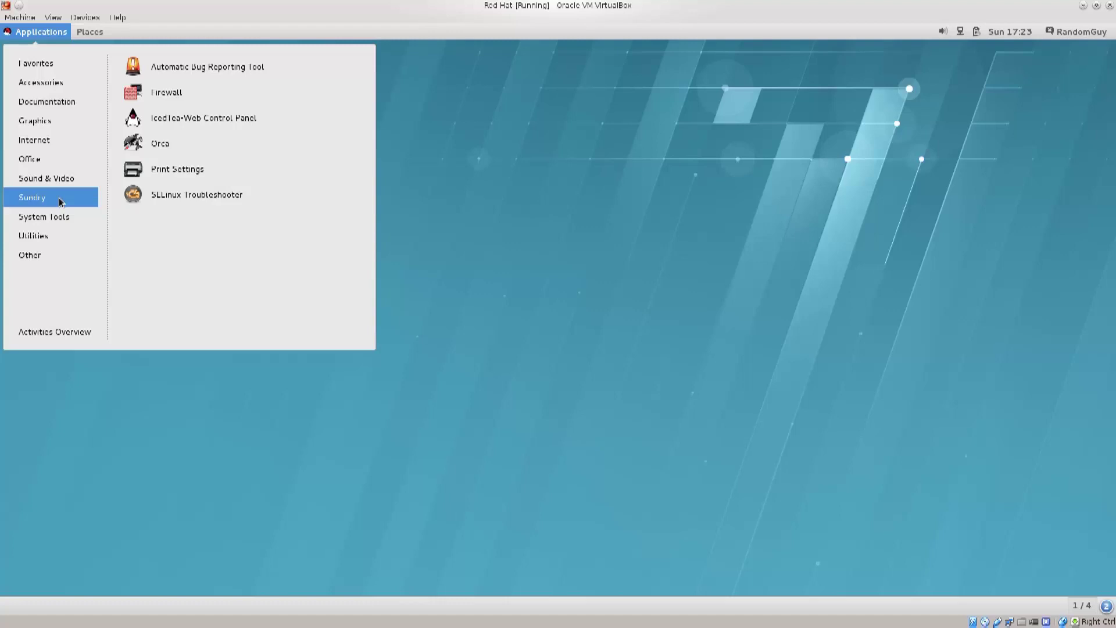
mouse_move(63, 220)
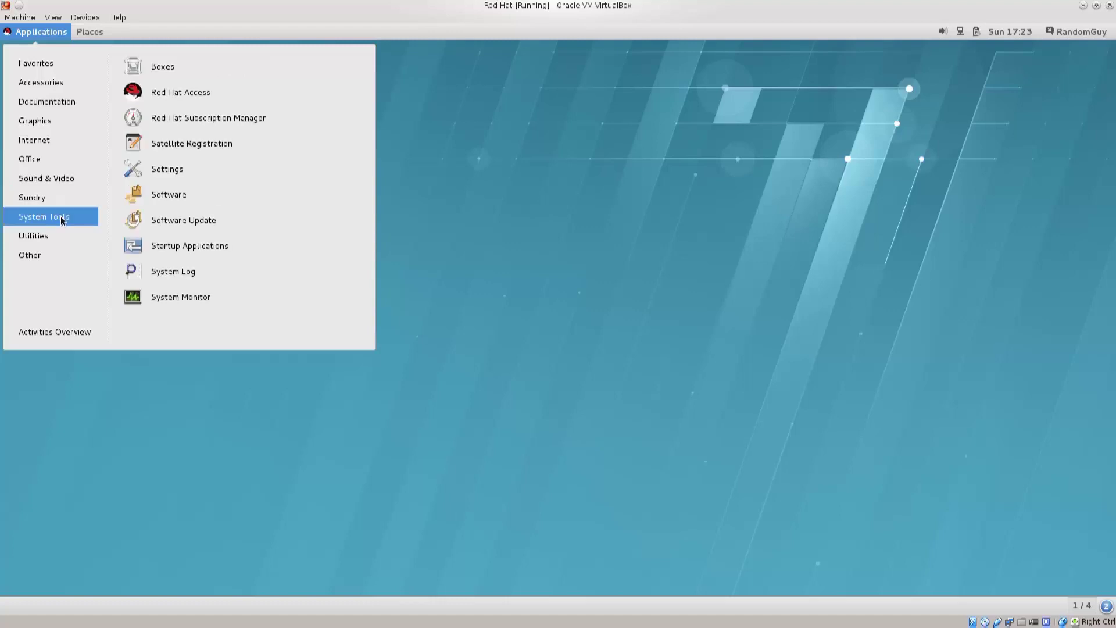